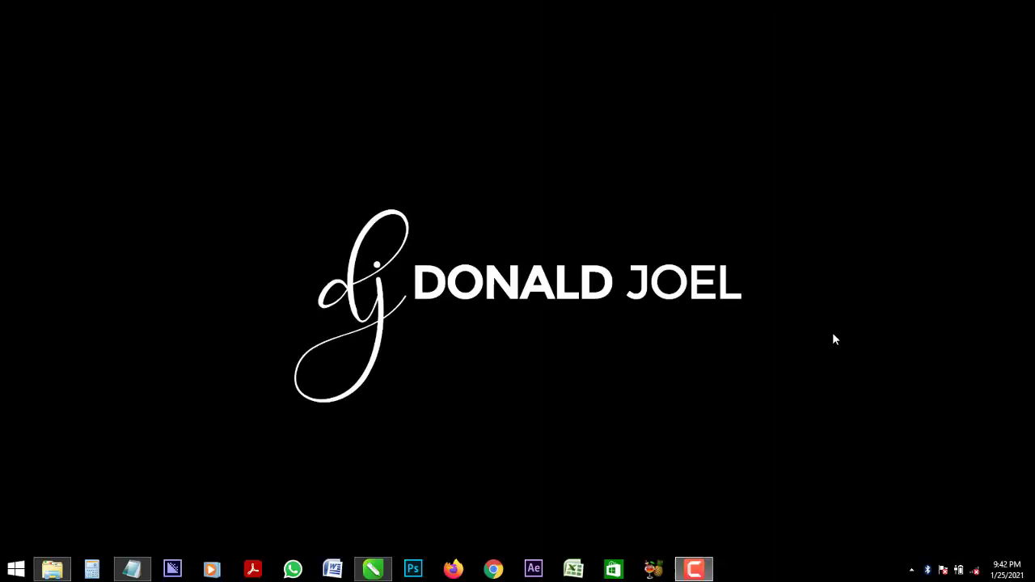
Bring up CorelDRAW 2020 with the blank A4 Untitled-1 document, measured in inches
{"action": "left_click", "coordinate": [357, 573]}
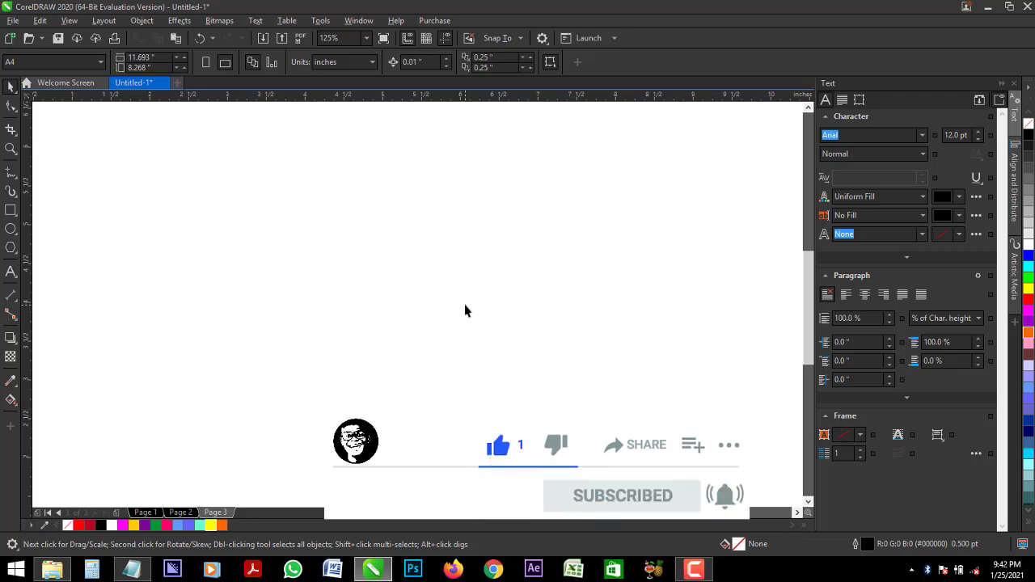
Draw a circle near the page centre, nudge it up and enlarge it to about 3.8 inches
{"action": "left_click", "coordinate": [10, 228]}
{"action": "left_click_drag", "start_coordinate": [346, 172], "coordinate": [620, 453]}
{"action": "key", "text": "space"}
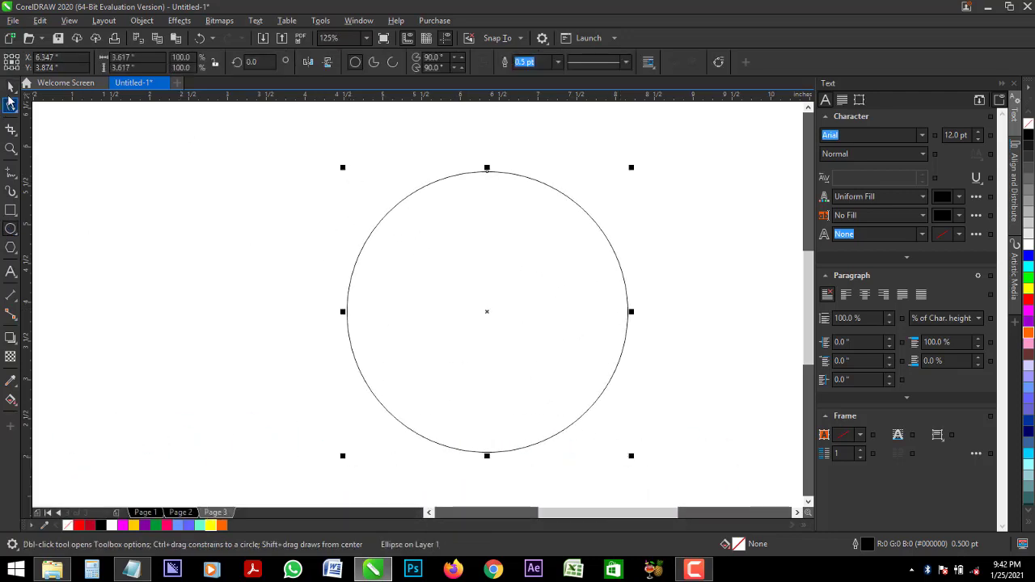
{"action": "left_click_drag", "start_coordinate": [520, 294], "coordinate": [530, 274]}
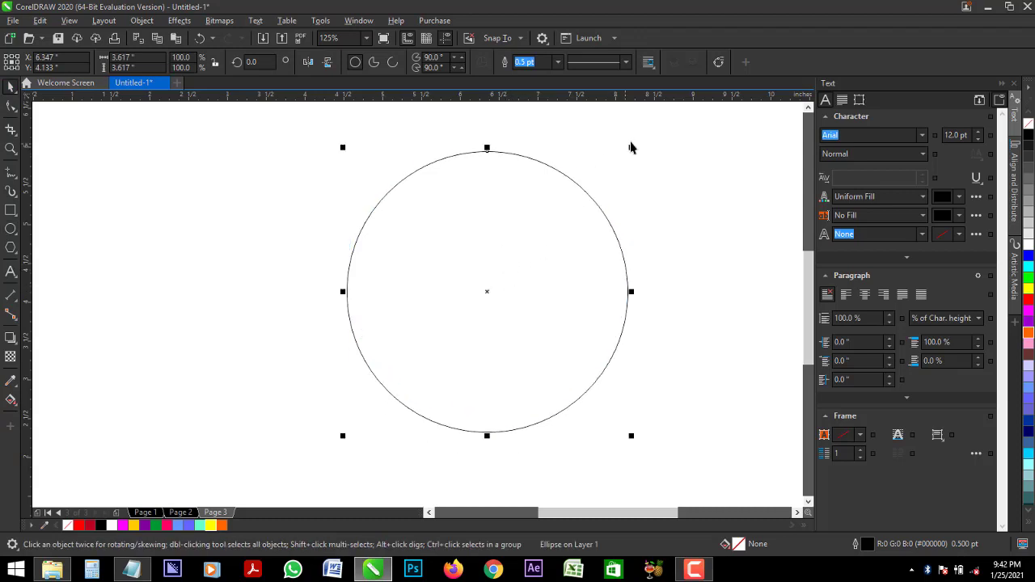
{"action": "left_click_drag", "start_coordinate": [635, 144], "coordinate": [645, 139]}
{"action": "left_click", "coordinate": [154, 203]}
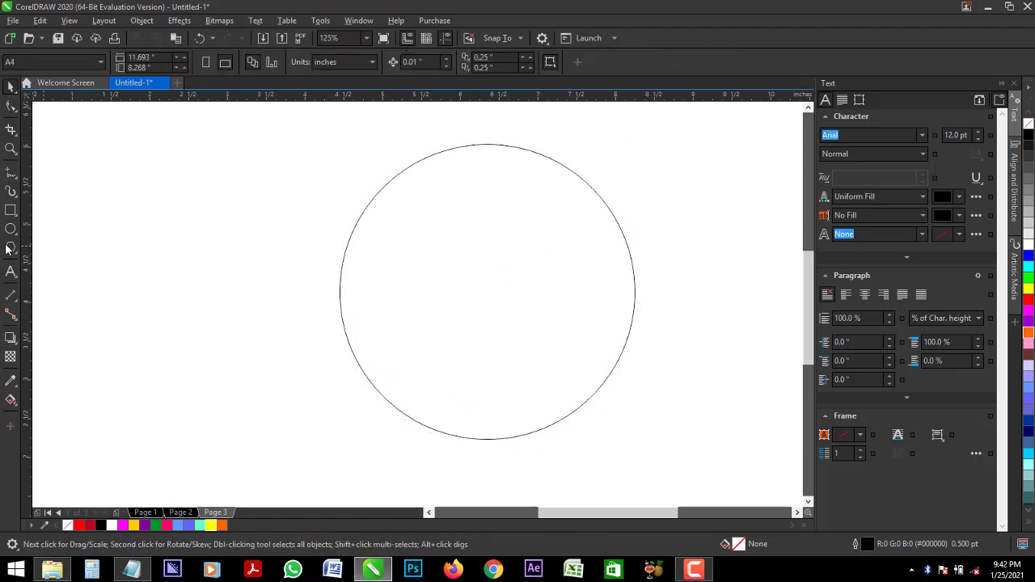
Draw a polygon left of the circle and set it to 3 sides to form a triangle
{"action": "left_click_drag", "start_coordinate": [95, 180], "coordinate": [307, 429]}
{"action": "left_click", "coordinate": [384, 65]}
{"action": "left_click", "coordinate": [384, 65]}
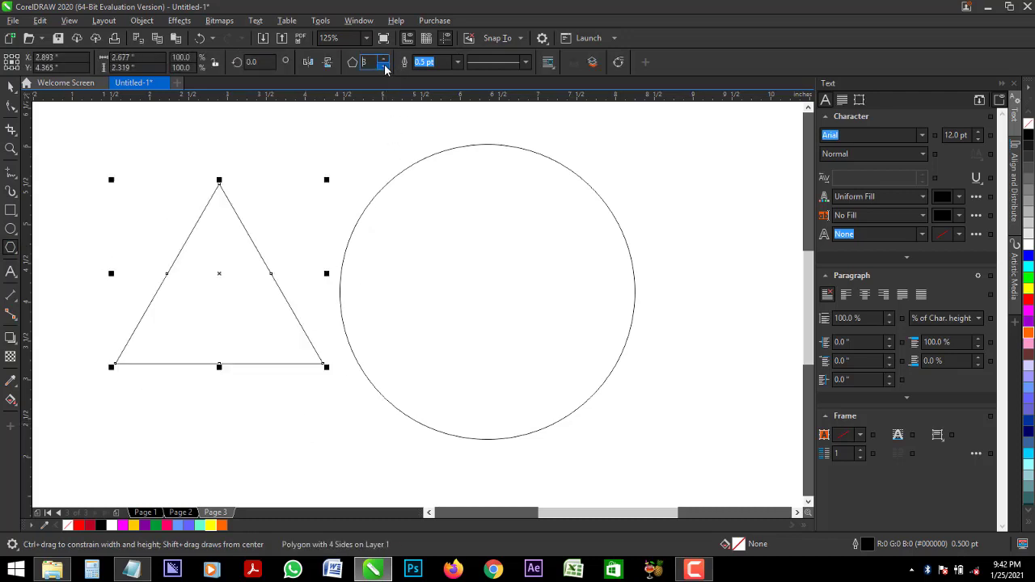
{"action": "key", "text": "space"}
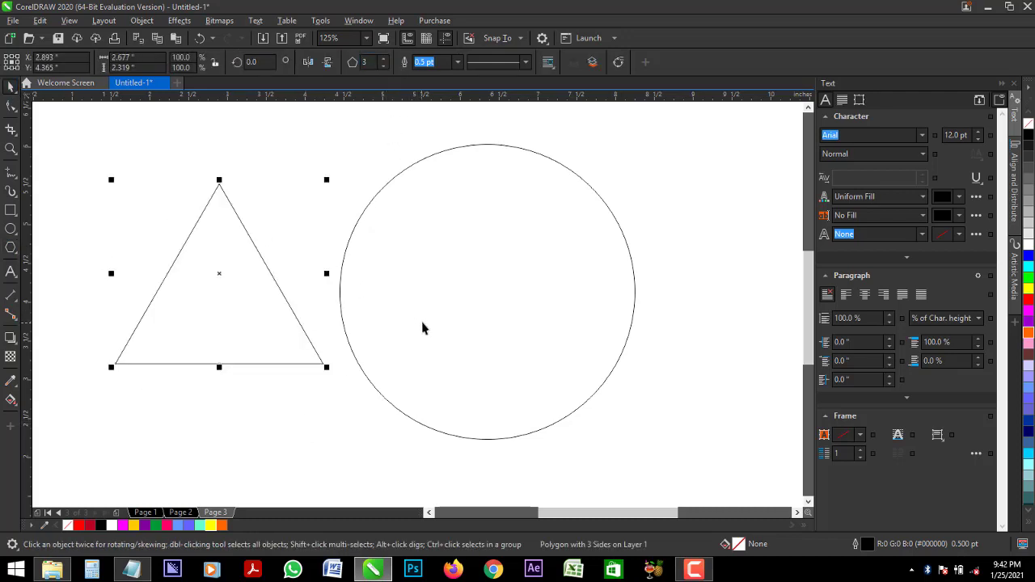
{"action": "left_click", "coordinate": [423, 324]}
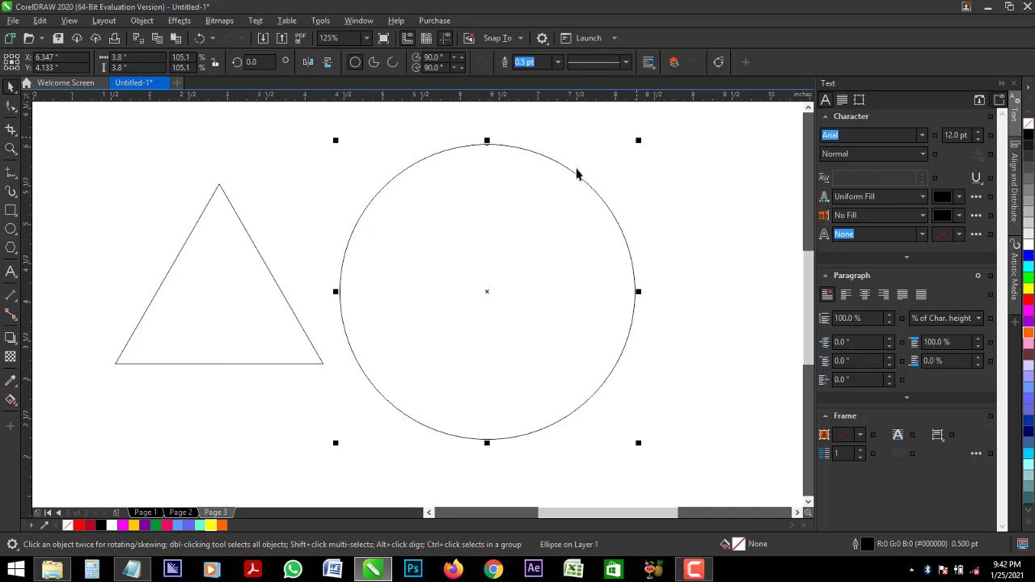
Scale the triangle to about 60% and place it over the circle's lower left
{"action": "left_click", "coordinate": [230, 305]}
{"action": "left_click_drag", "start_coordinate": [230, 306], "coordinate": [392, 380]}
{"action": "left_click_drag", "start_coordinate": [485, 250], "coordinate": [471, 277]}
{"action": "left_click_drag", "start_coordinate": [388, 344], "coordinate": [375, 351]}
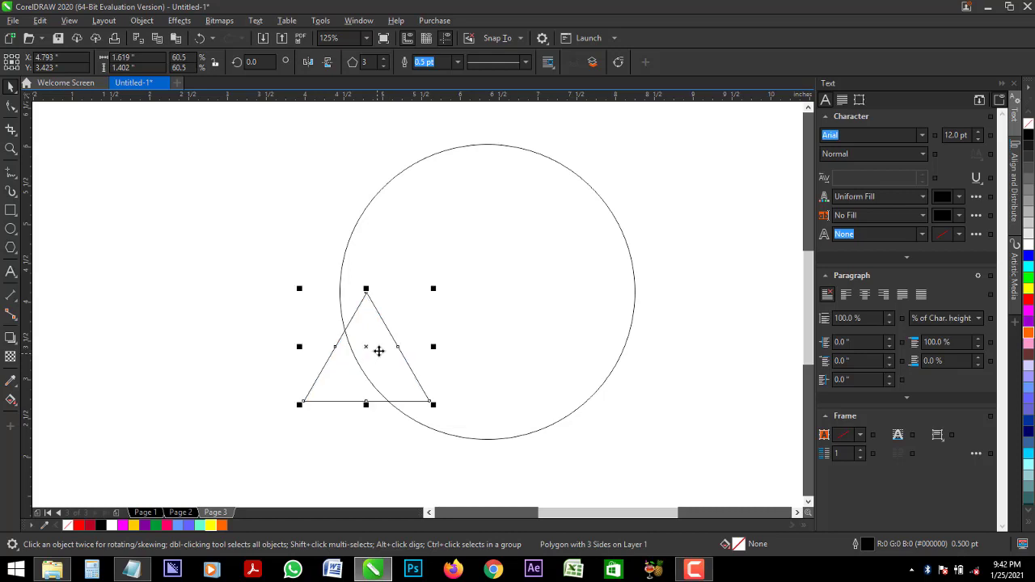
Weld the triangle and circle into one speech-bubble curve and shift it slightly left
{"action": "left_click", "coordinate": [610, 291], "text": "shift"}
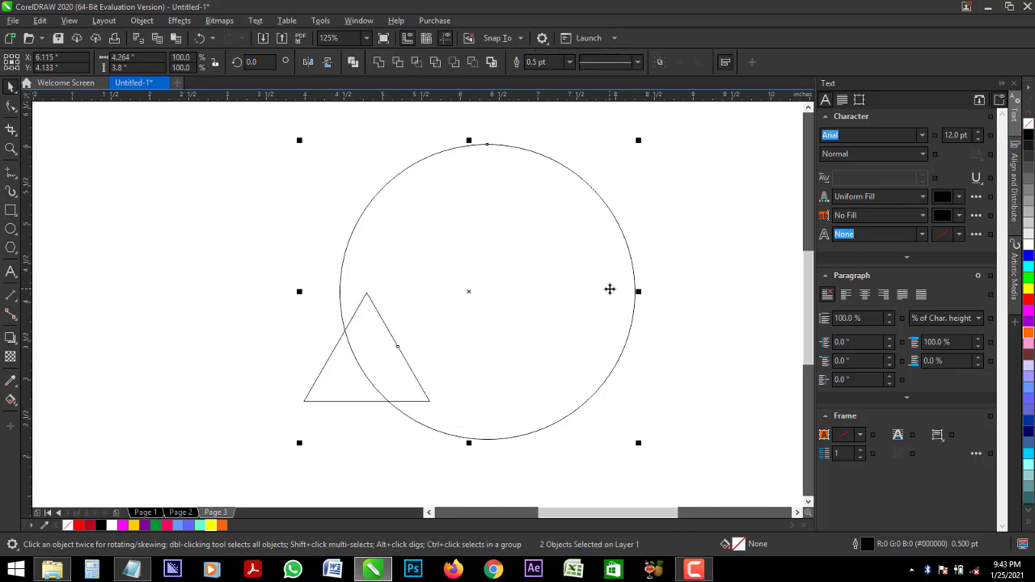
{"action": "left_click", "coordinate": [381, 63]}
{"action": "left_click", "coordinate": [697, 332]}
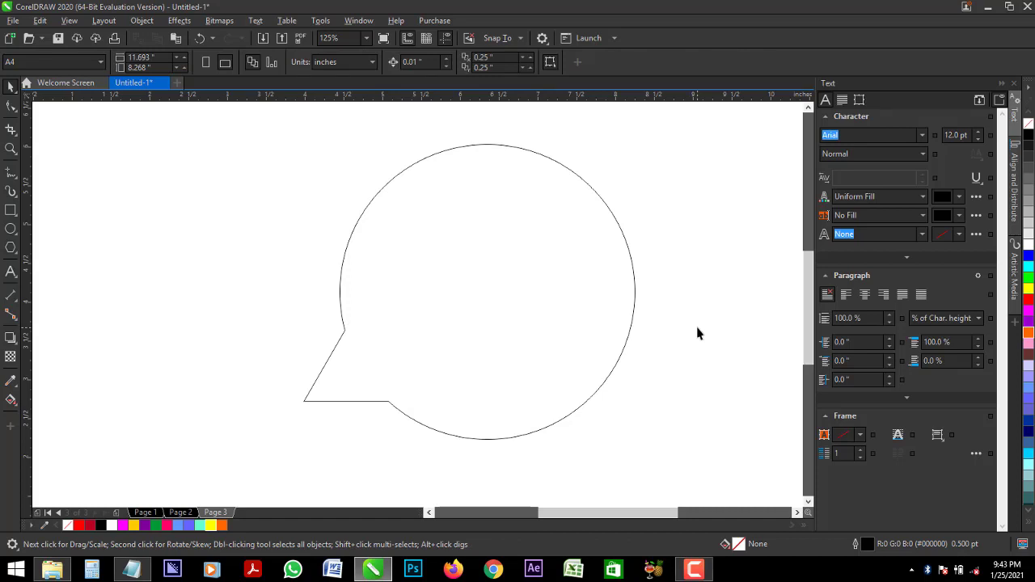
{"action": "left_click_drag", "start_coordinate": [634, 275], "coordinate": [593, 275]}
{"action": "left_click", "coordinate": [632, 176]}
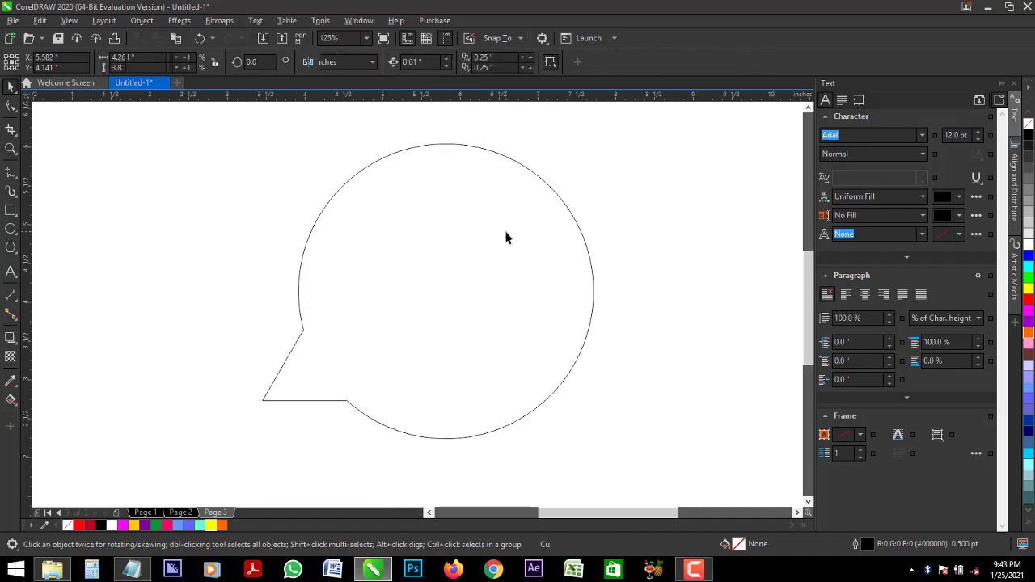
{"action": "left_click", "coordinate": [506, 234]}
{"action": "left_click", "coordinate": [171, 458]}
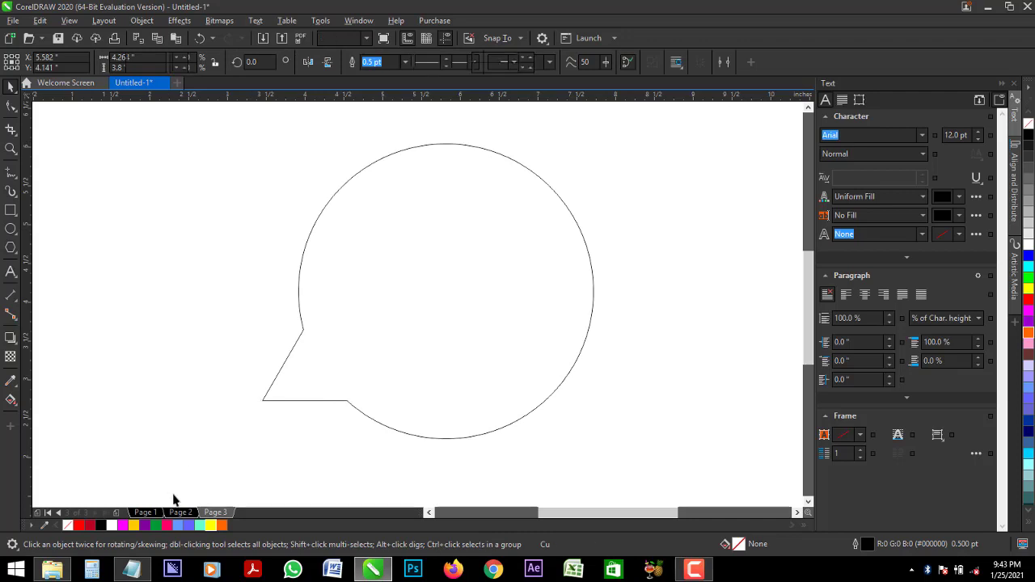
{"action": "left_click", "coordinate": [928, 566]}
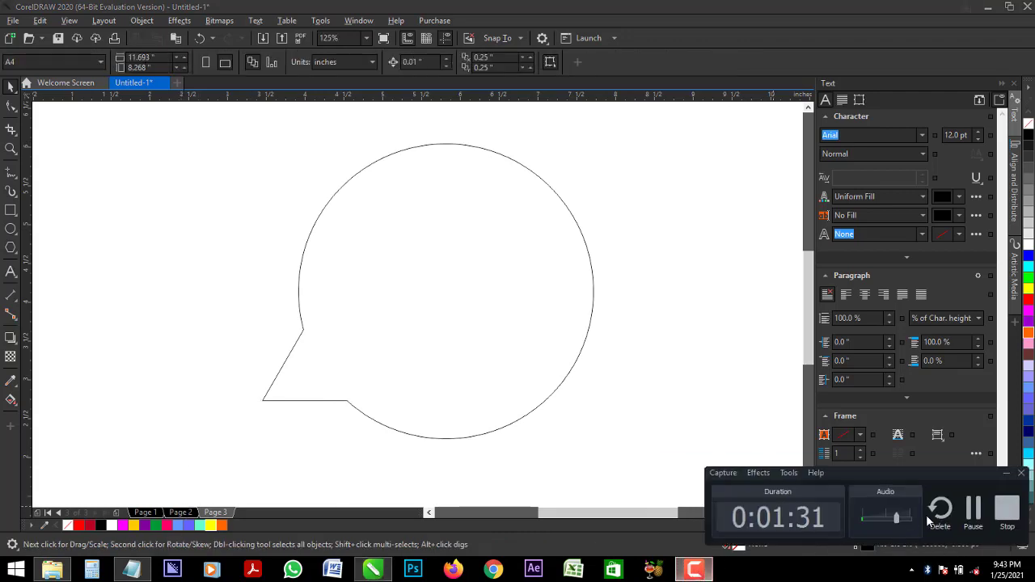
Scale a copy of the bubble to about 74%, centre it inside the outline, and fill it Grass Green
{"action": "left_click", "coordinate": [973, 510]}
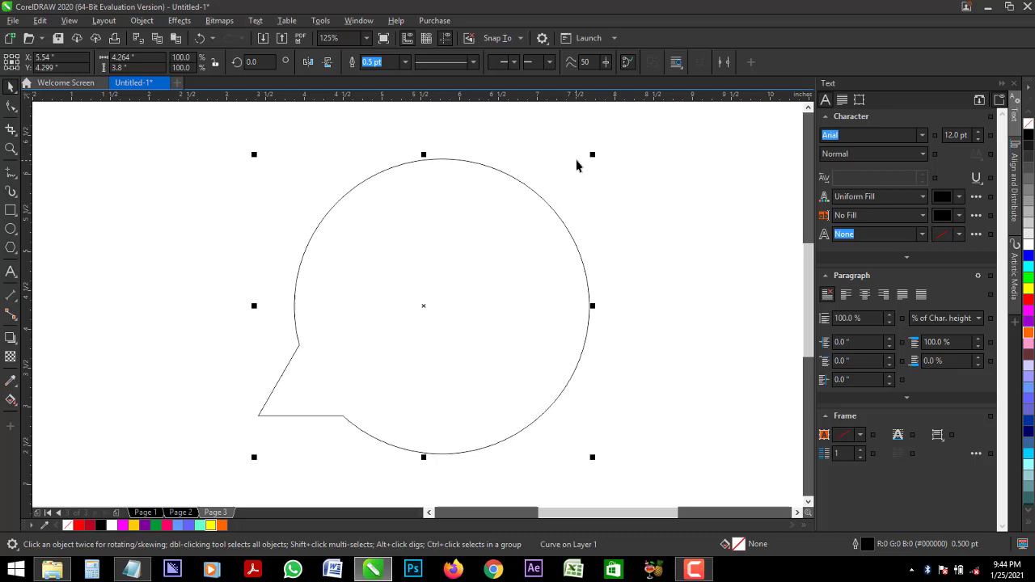
{"action": "left_click_drag", "start_coordinate": [595, 153], "coordinate": [598, 193]}
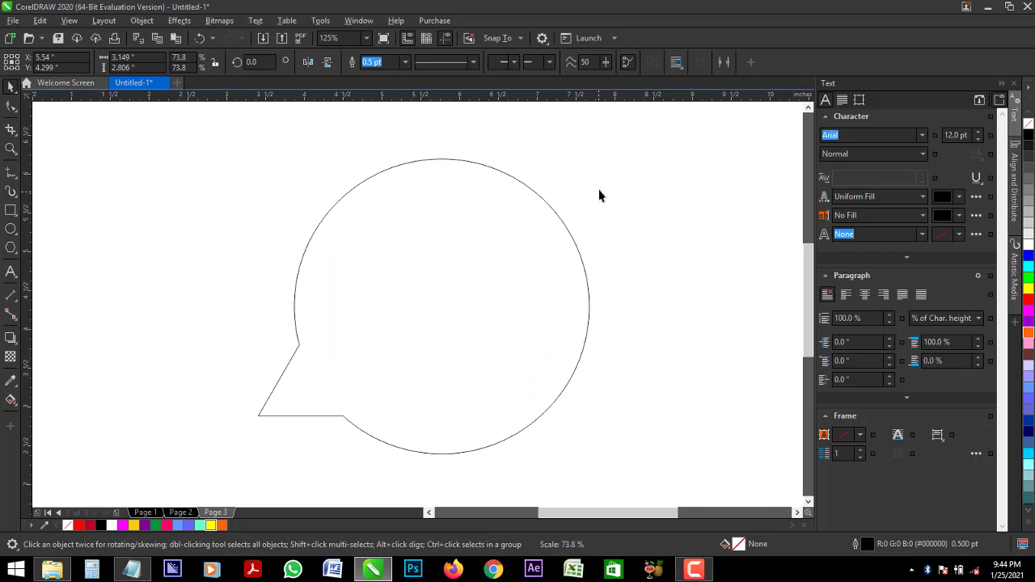
{"action": "left_click_drag", "start_coordinate": [483, 281], "coordinate": [486, 282]}
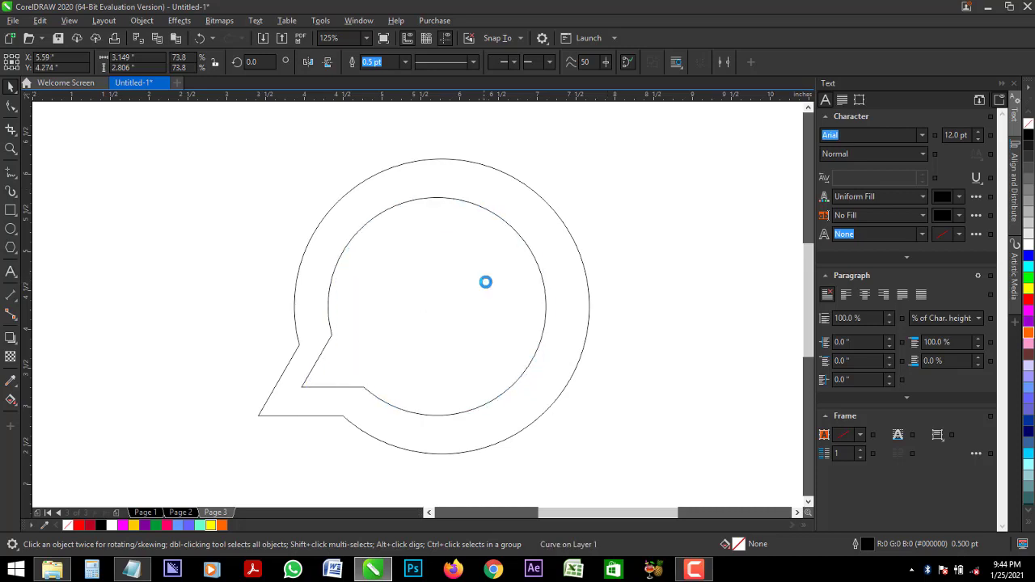
{"action": "left_click", "coordinate": [156, 527]}
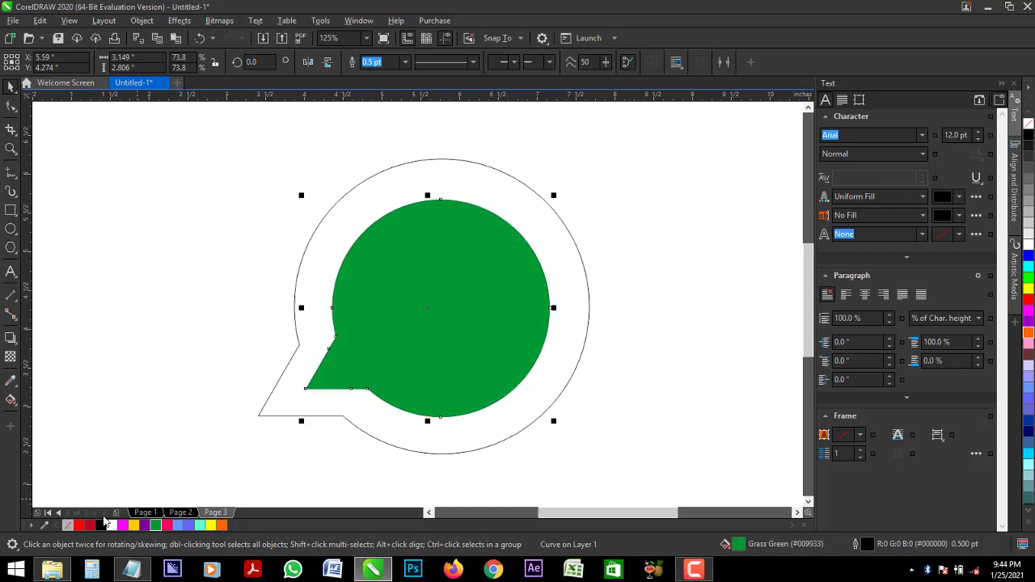
{"action": "left_click", "coordinate": [257, 417]}
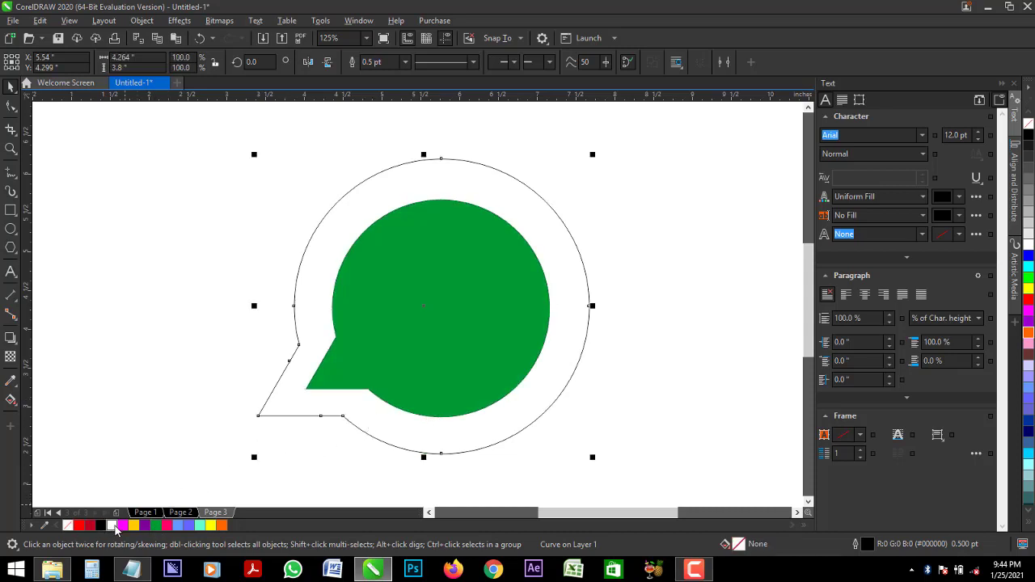
{"action": "left_click", "coordinate": [683, 252]}
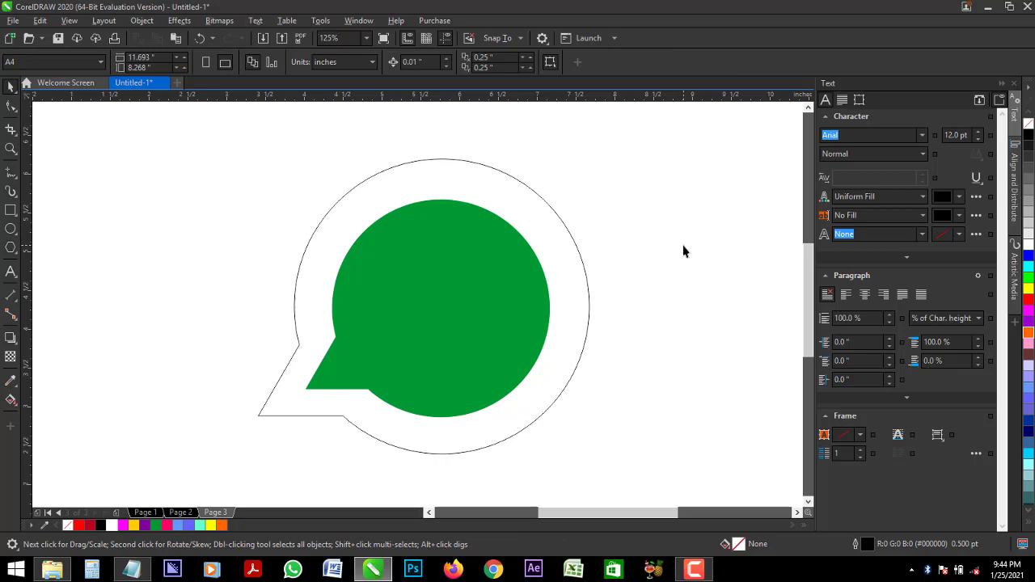
Add a page-sized rectangle behind the bubble and fill it black
{"action": "left_click", "coordinate": [476, 199]}
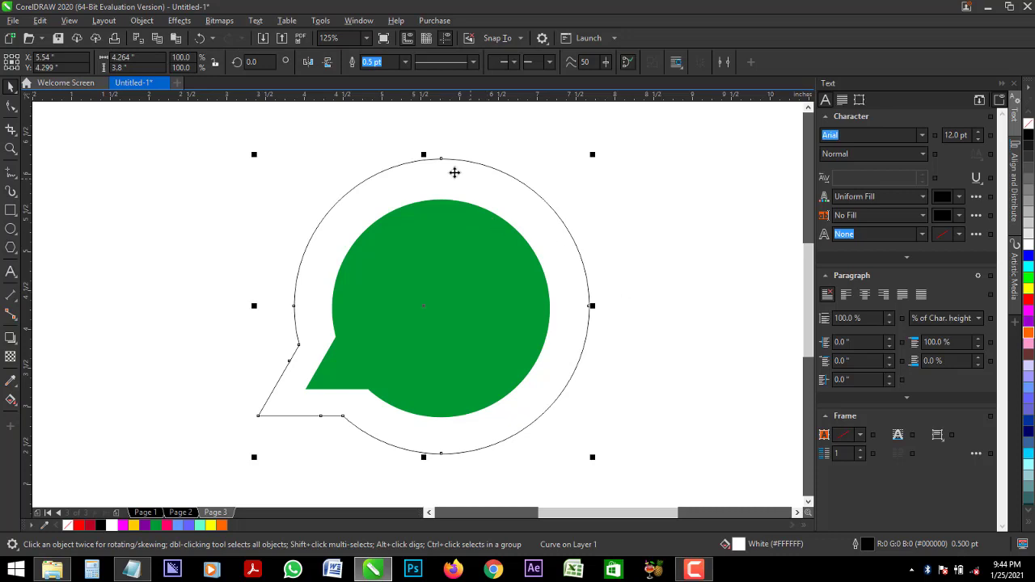
{"action": "left_click_drag", "start_coordinate": [454, 172], "coordinate": [661, 199]}
{"action": "key", "text": "ctrl+z"}
{"action": "key", "text": "Escape"}
{"action": "left_click", "coordinate": [11, 210]}
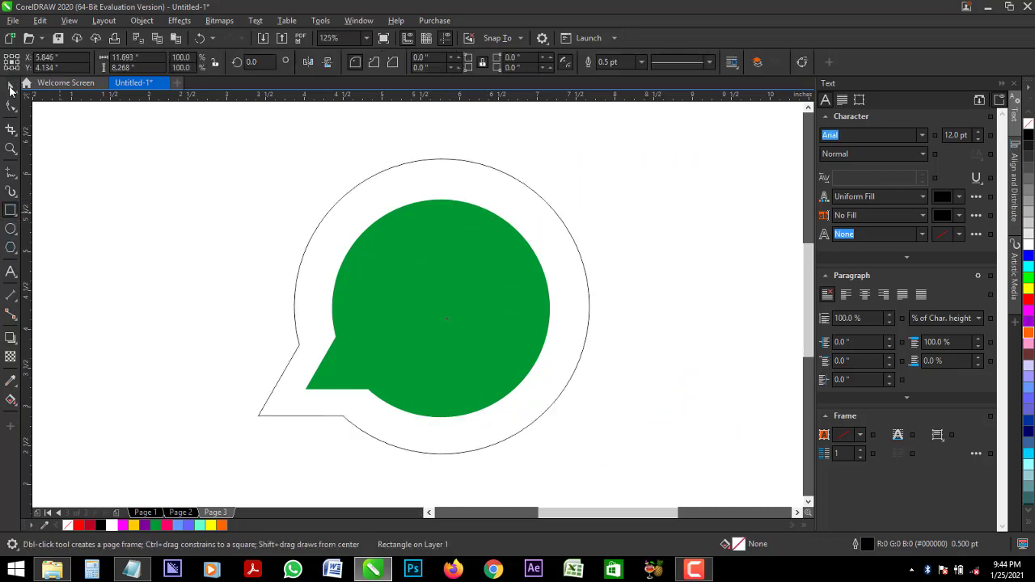
{"action": "key", "text": "space"}
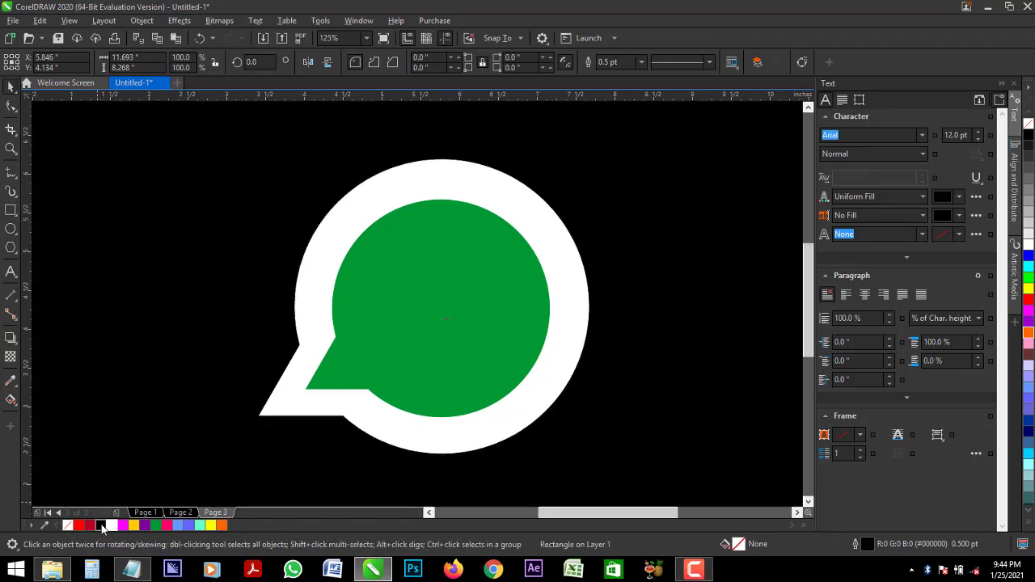
{"action": "left_click", "coordinate": [100, 526]}
Remove the outer bubble's outline, enlarge the inner bubble and give it a brighter green
{"action": "left_click", "coordinate": [374, 198]}
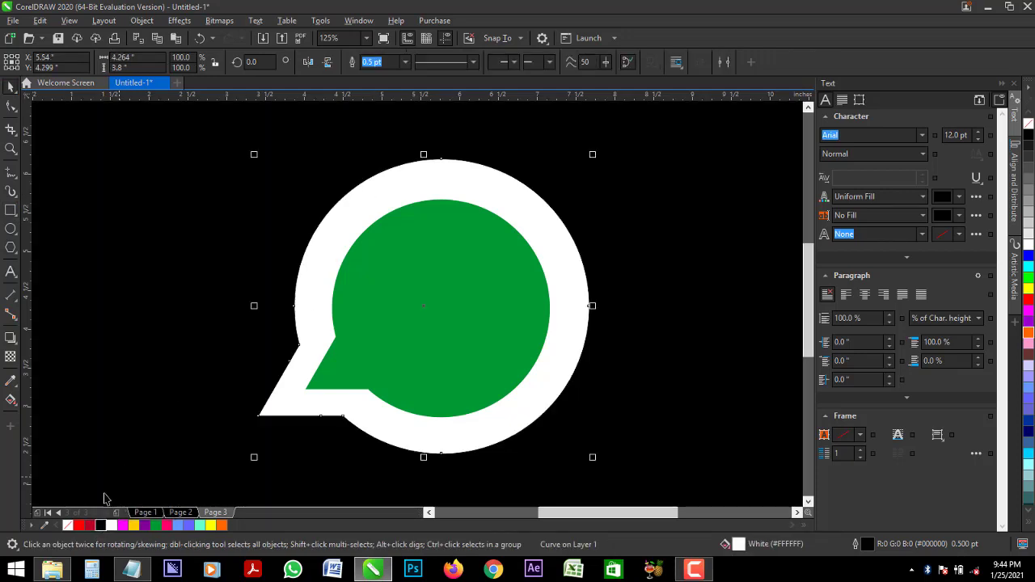
{"action": "right_click", "coordinate": [69, 527]}
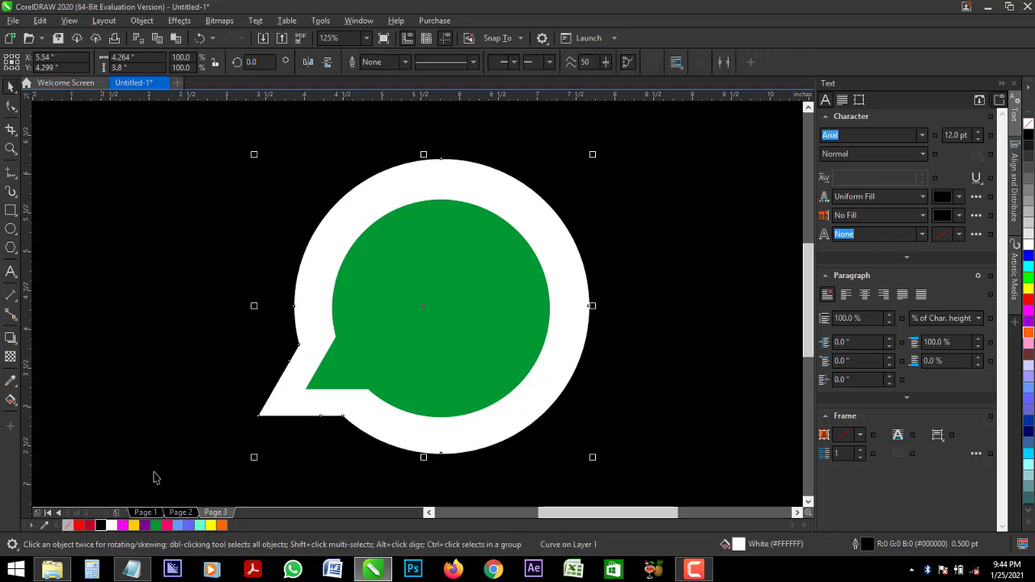
{"action": "left_click", "coordinate": [523, 289]}
{"action": "left_click_drag", "start_coordinate": [557, 196], "coordinate": [567, 186]}
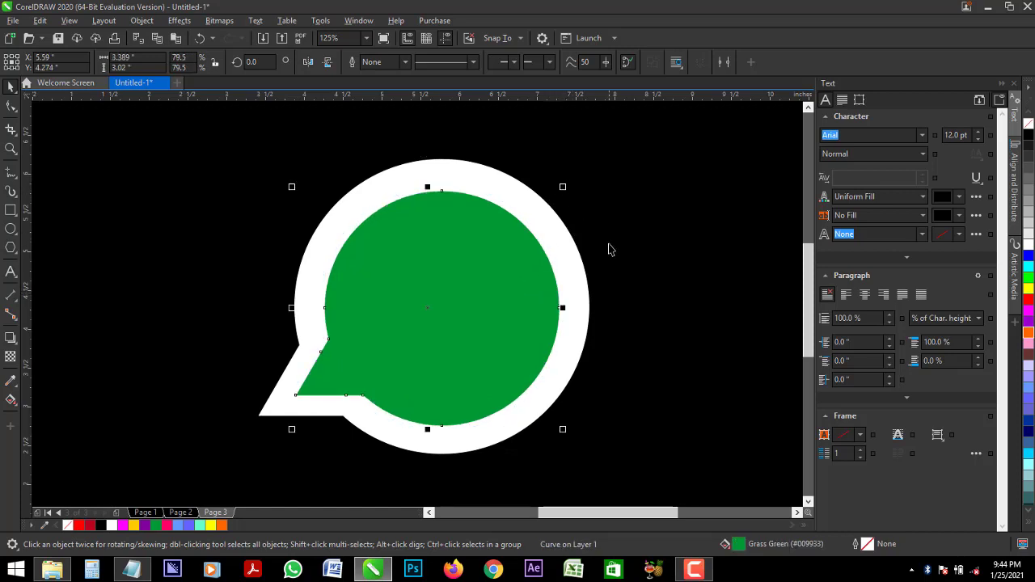
{"action": "left_click", "coordinate": [160, 528]}
{"action": "left_click", "coordinate": [185, 553]}
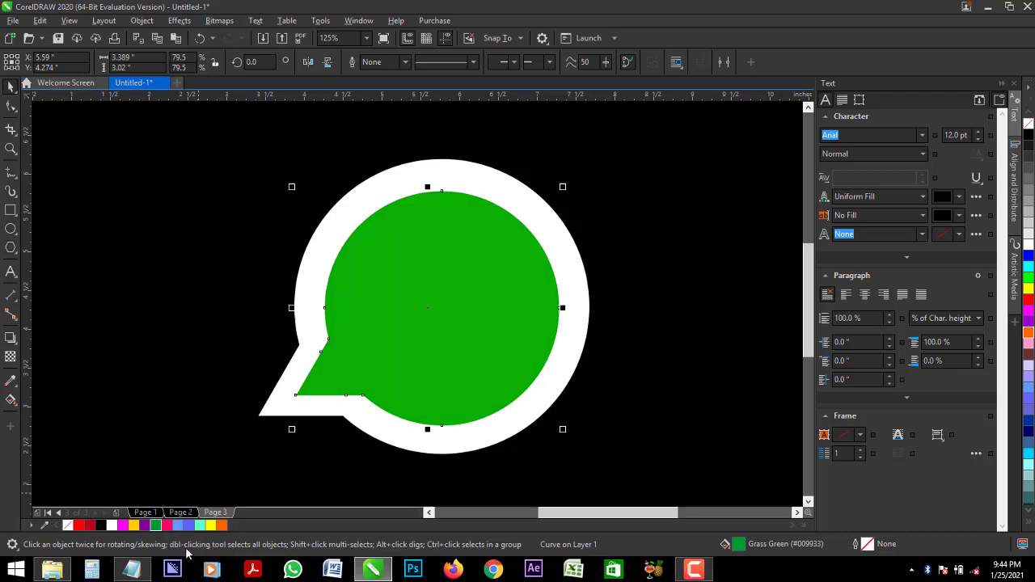
{"action": "left_click", "coordinate": [189, 332]}
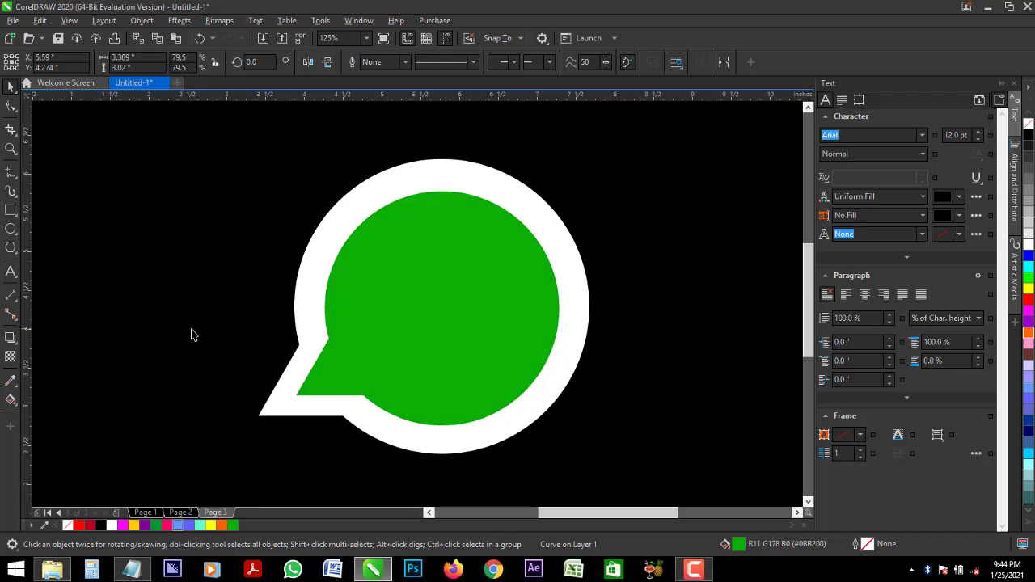
Draw a long rectangle on the canvas and stretch it wider to the right
{"action": "left_click", "coordinate": [11, 211]}
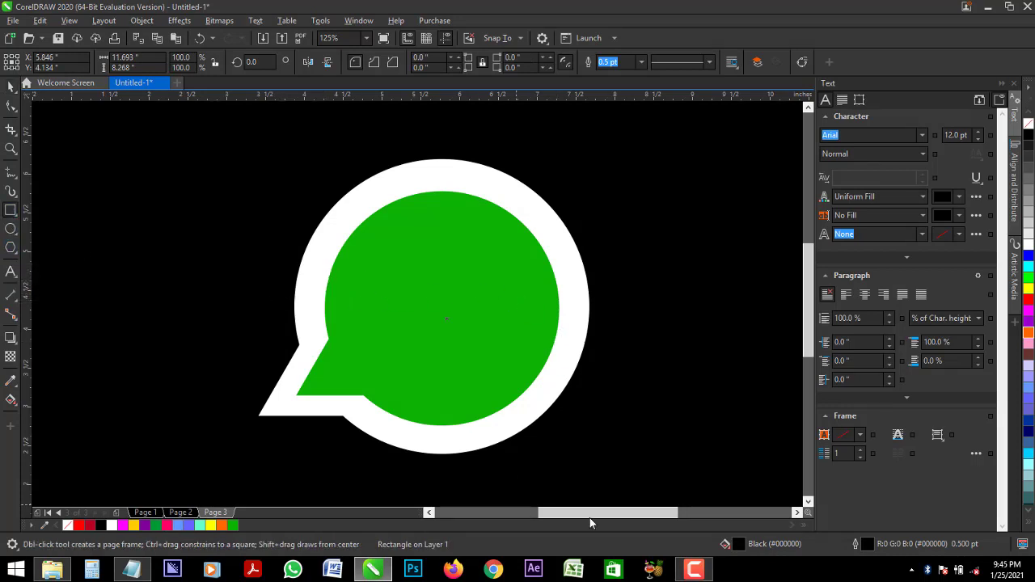
{"action": "left_click_drag", "start_coordinate": [590, 518], "coordinate": [620, 518]}
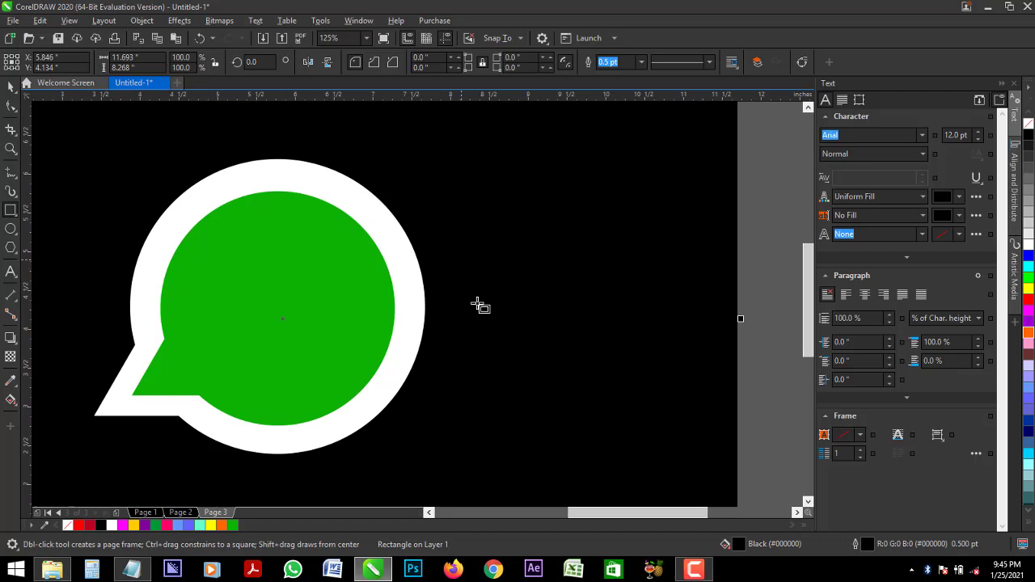
{"action": "left_click_drag", "start_coordinate": [457, 257], "coordinate": [740, 347]}
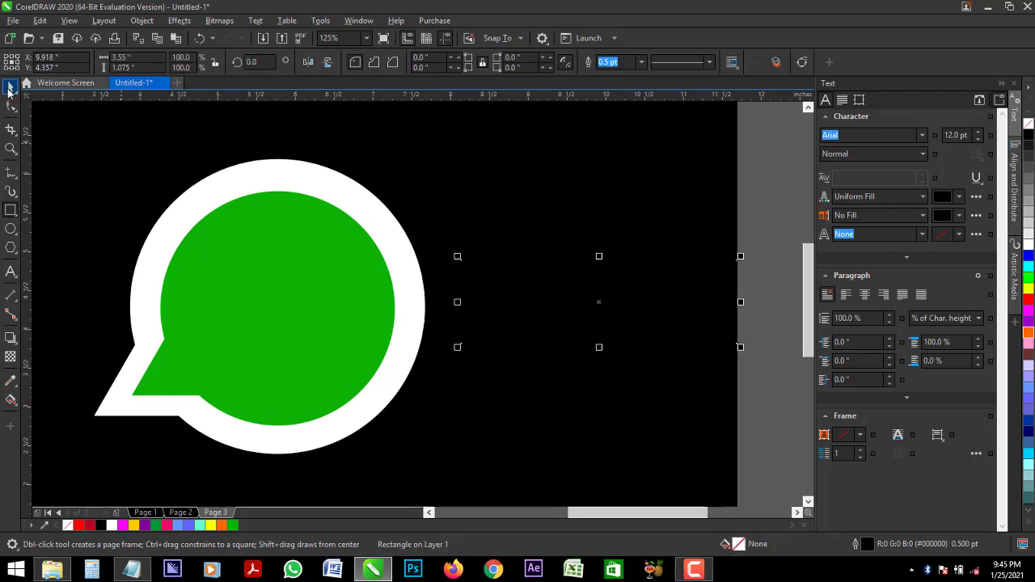
{"action": "left_click", "coordinate": [10, 87]}
{"action": "left_click", "coordinate": [515, 223]}
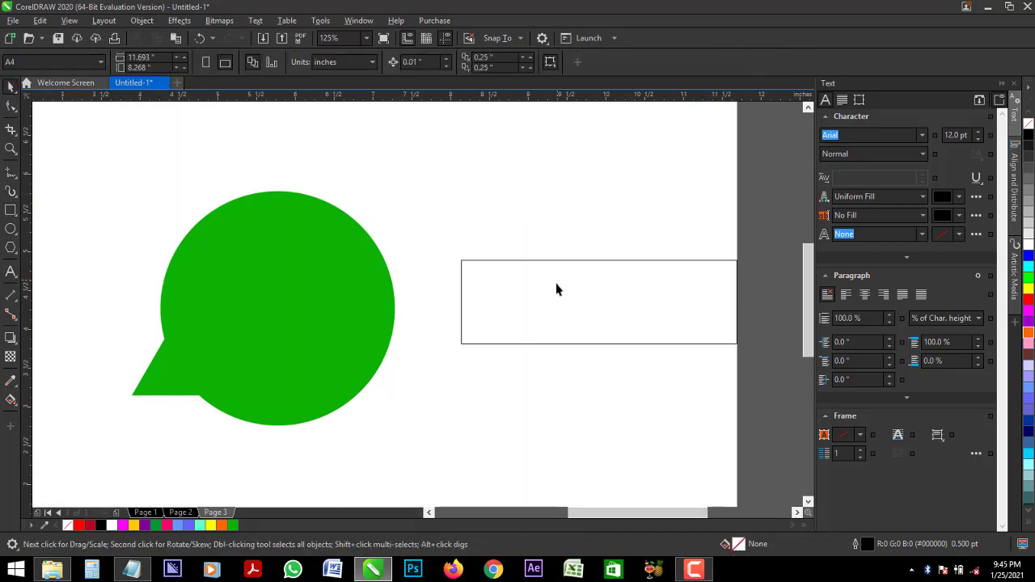
{"action": "left_click_drag", "start_coordinate": [557, 290], "coordinate": [550, 291]}
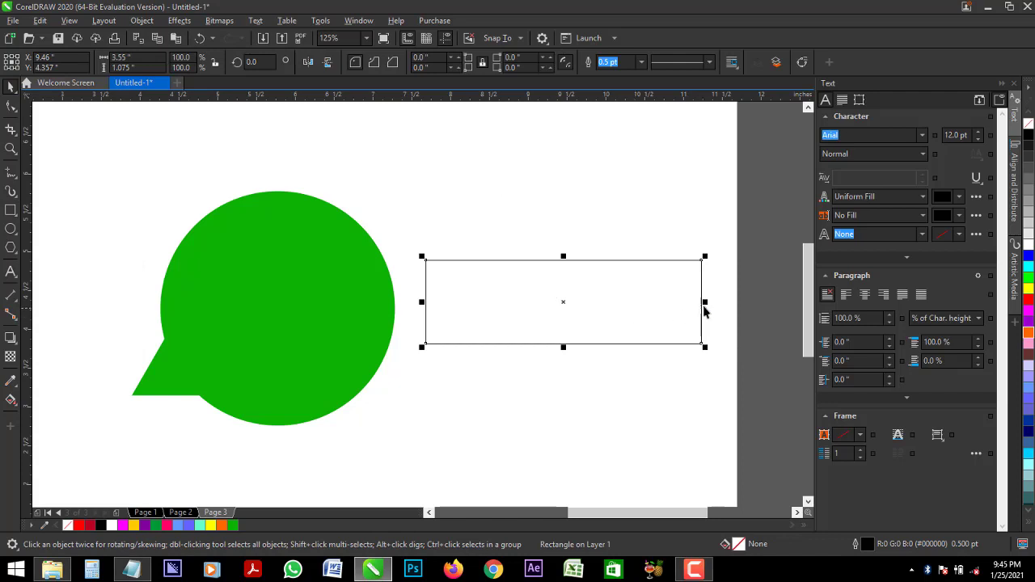
{"action": "left_click_drag", "start_coordinate": [704, 301], "coordinate": [753, 301]}
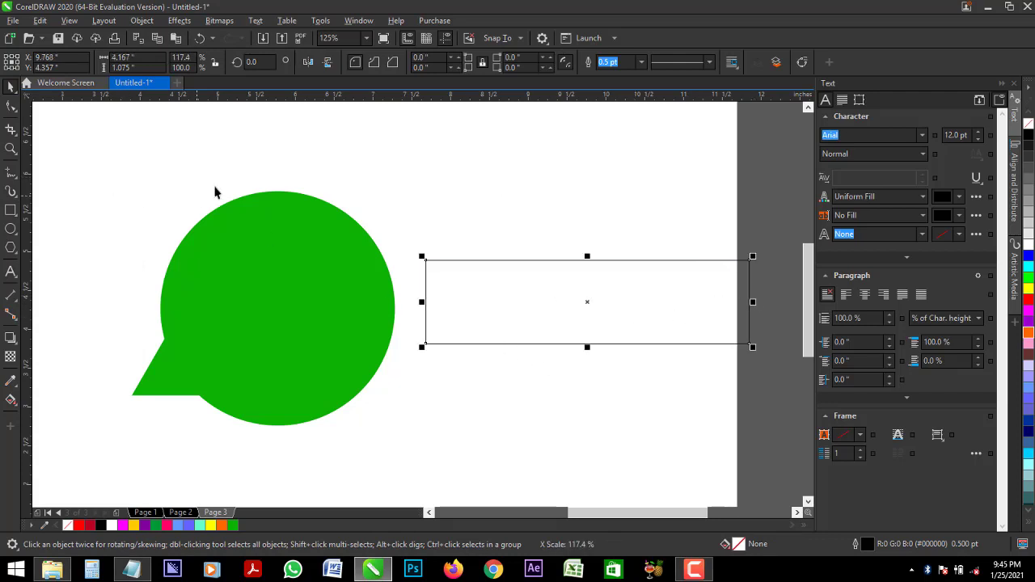
Move both bubbles left, flatten the rectangle to 4.167 × 0.792 inches beside them, and convert it to curves
{"action": "left_click", "coordinate": [272, 199]}
{"action": "left_click", "coordinate": [289, 178], "text": "shift"}
{"action": "left_click_drag", "start_coordinate": [280, 185], "coordinate": [213, 190]}
{"action": "left_click_drag", "start_coordinate": [511, 283], "coordinate": [488, 284]}
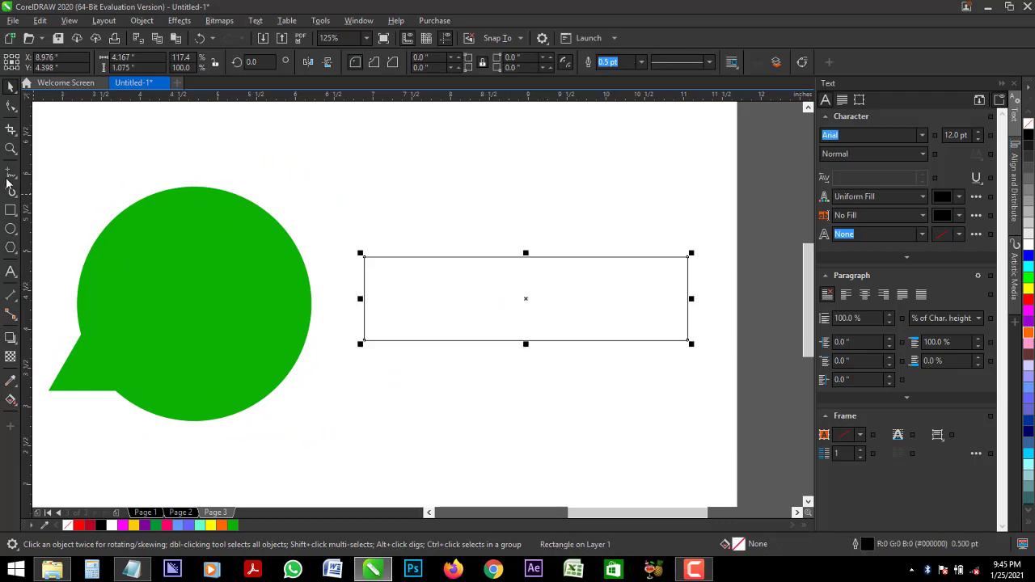
{"action": "left_click_drag", "start_coordinate": [527, 254], "coordinate": [536, 279]}
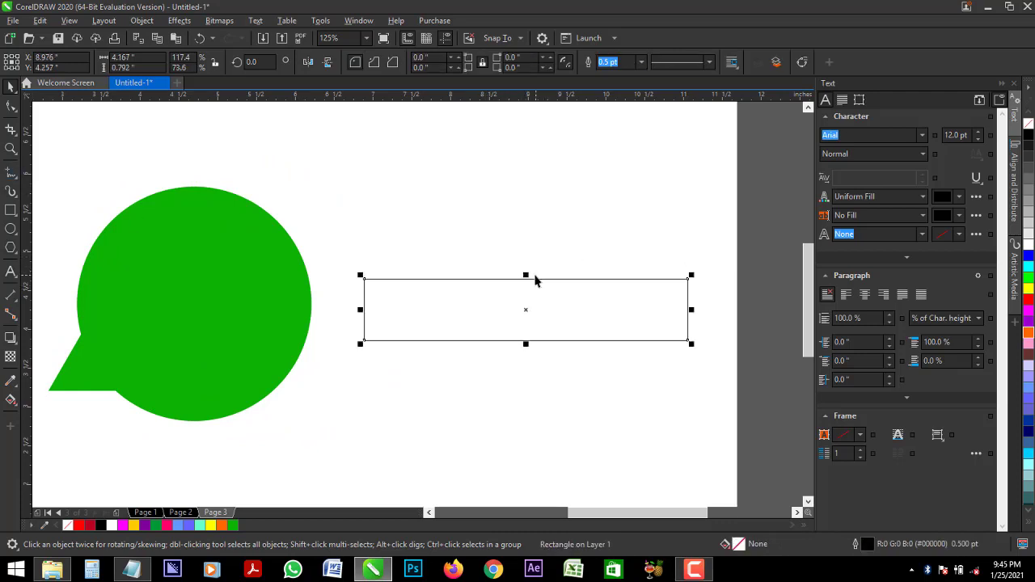
{"action": "key", "text": "ctrl+q"}
{"action": "left_click", "coordinate": [11, 106]}
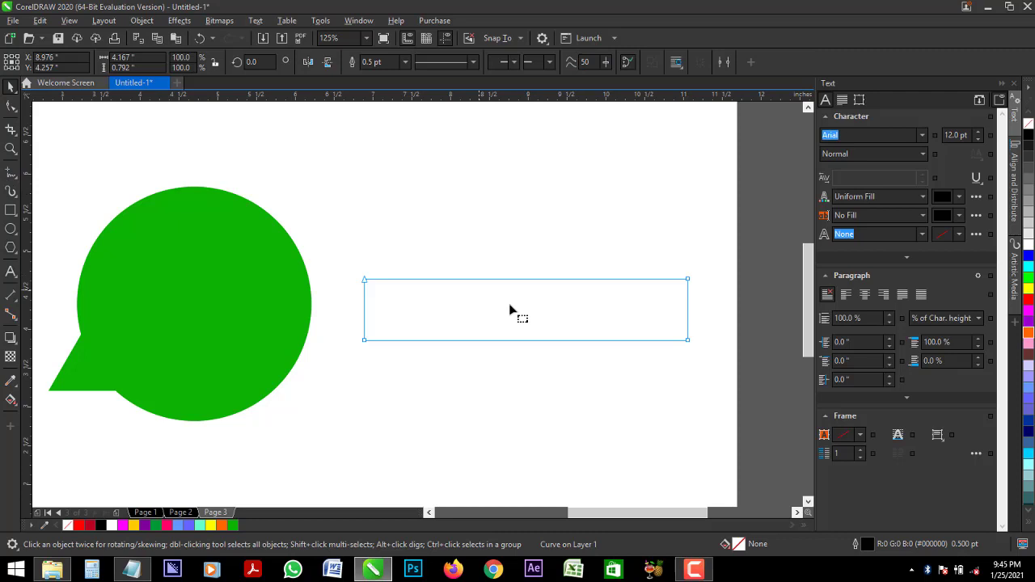
Convert the band's bottom and top edges to curves and bow both downward into an arc
{"action": "left_click", "coordinate": [521, 339]}
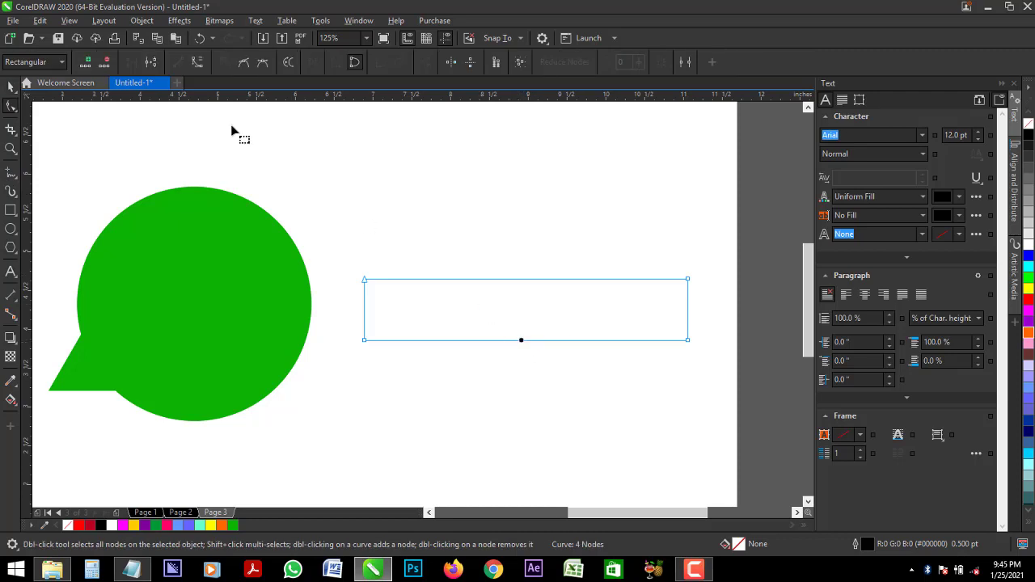
{"action": "left_click", "coordinate": [196, 62]}
{"action": "left_click_drag", "start_coordinate": [523, 345], "coordinate": [519, 360]}
{"action": "left_click", "coordinate": [518, 279]}
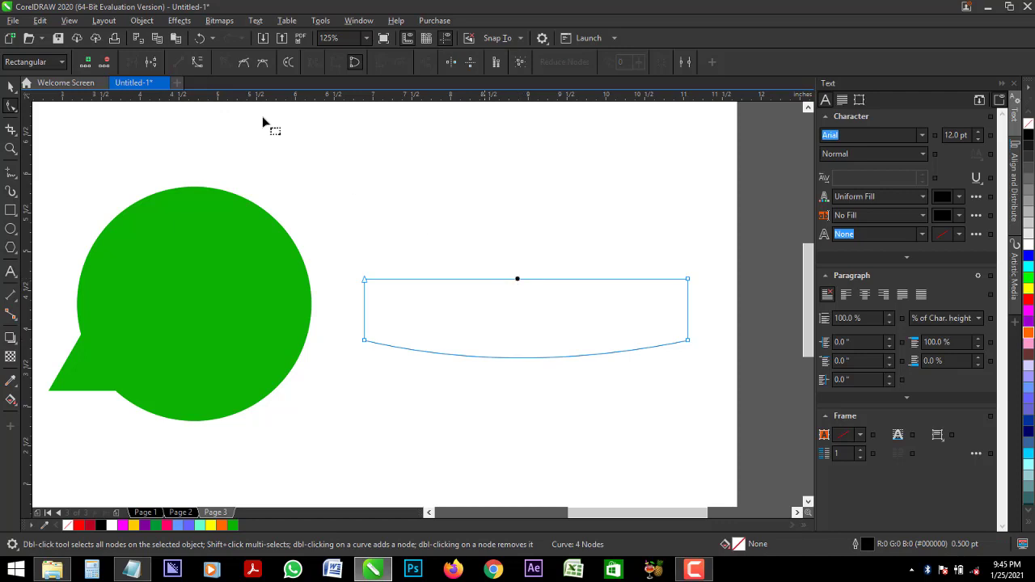
{"action": "left_click", "coordinate": [199, 63]}
{"action": "left_click_drag", "start_coordinate": [526, 278], "coordinate": [525, 300]}
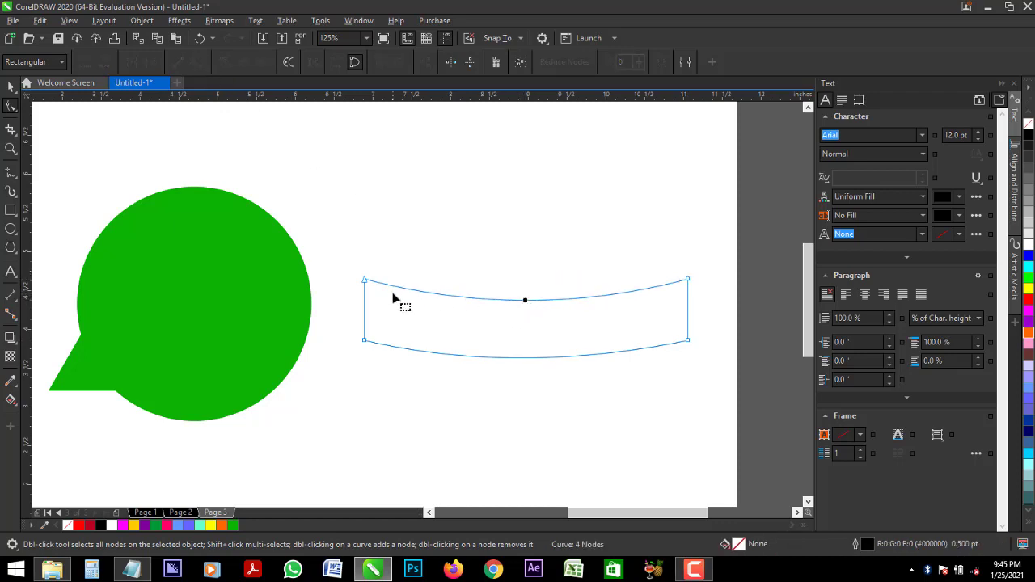
Draw a small rectangle over the band's left end, round its corners, and copy it to the right end
{"action": "left_click", "coordinate": [10, 86]}
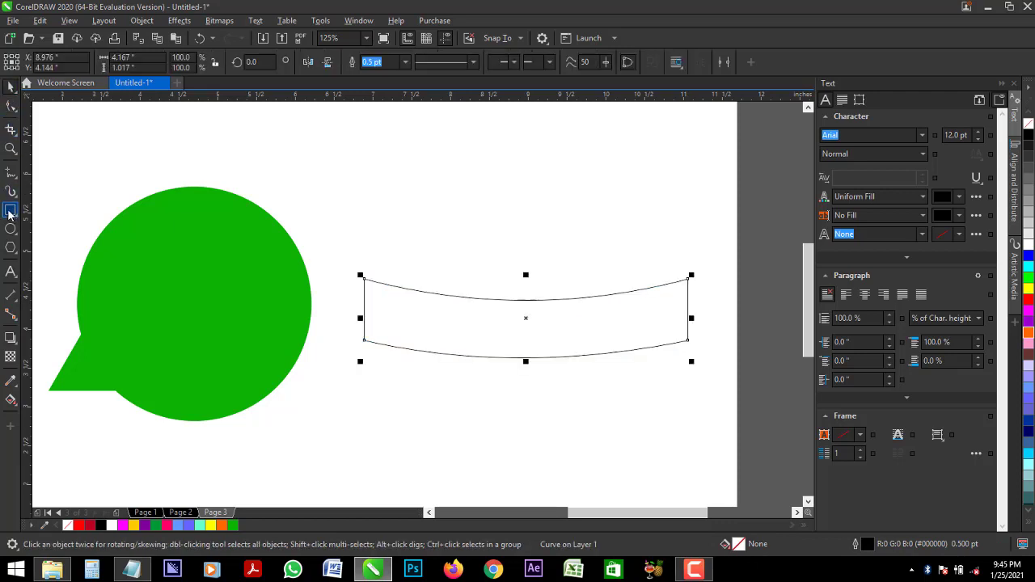
{"action": "key", "text": "F6"}
{"action": "left_click_drag", "start_coordinate": [360, 264], "coordinate": [458, 350]}
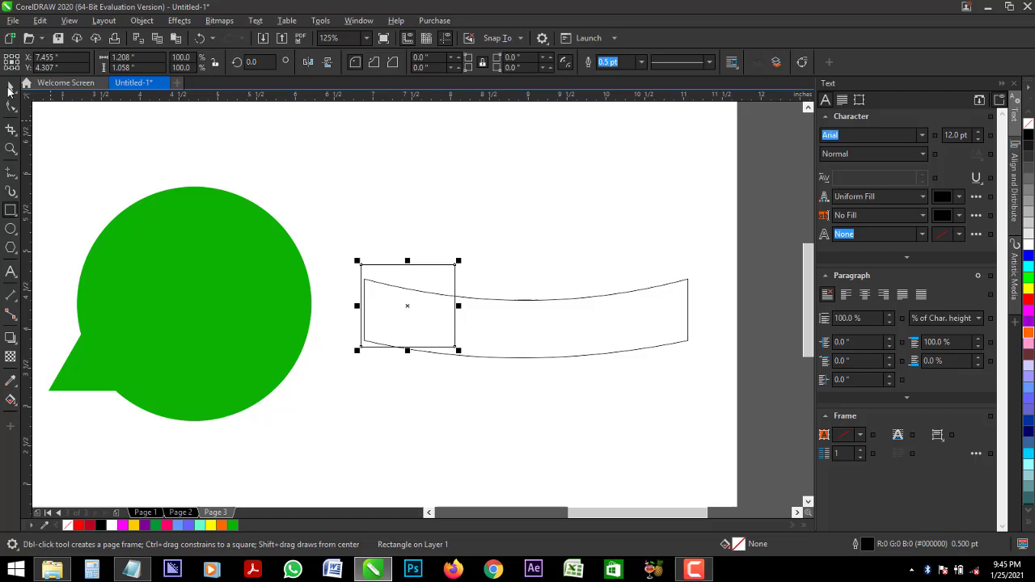
{"action": "left_click", "coordinate": [10, 86]}
{"action": "left_click", "coordinate": [10, 106]}
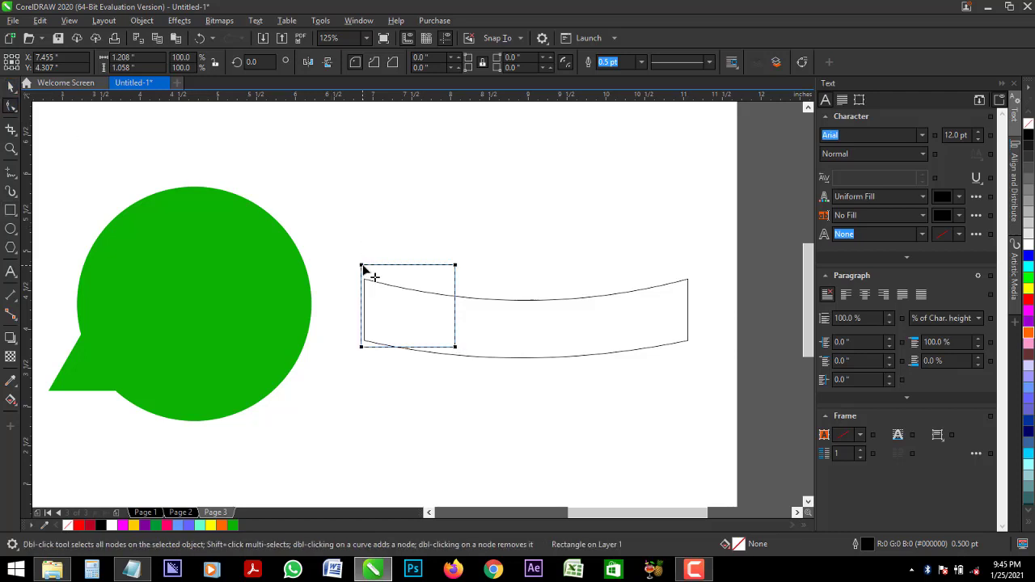
{"action": "left_click_drag", "start_coordinate": [363, 270], "coordinate": [642, 310]}
{"action": "left_click", "coordinate": [10, 87]}
{"action": "left_click", "coordinate": [626, 320]}
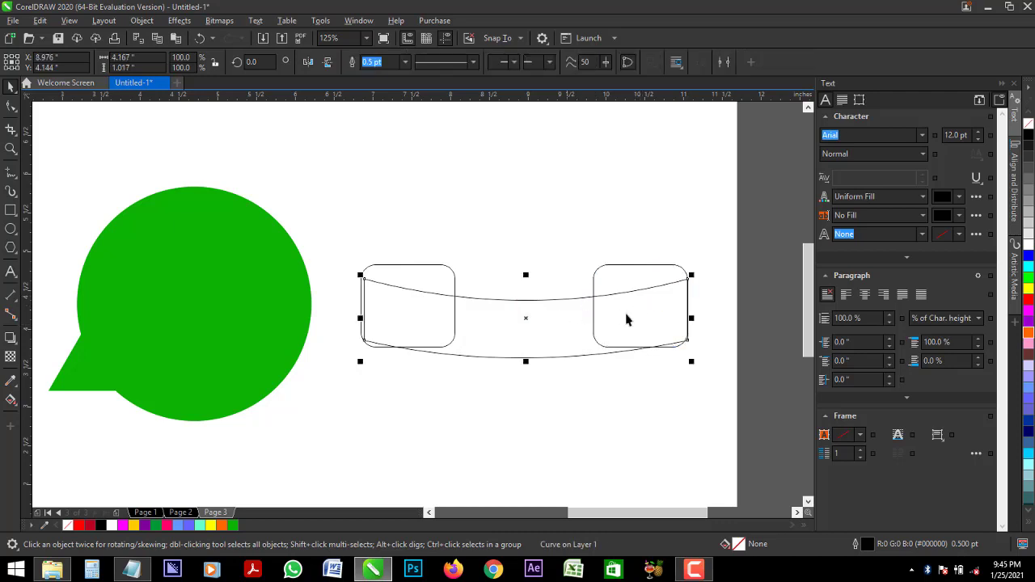
Try welding the three handset shapes, undo it, and reselect all three
{"action": "left_click_drag", "start_coordinate": [775, 221], "coordinate": [326, 449]}
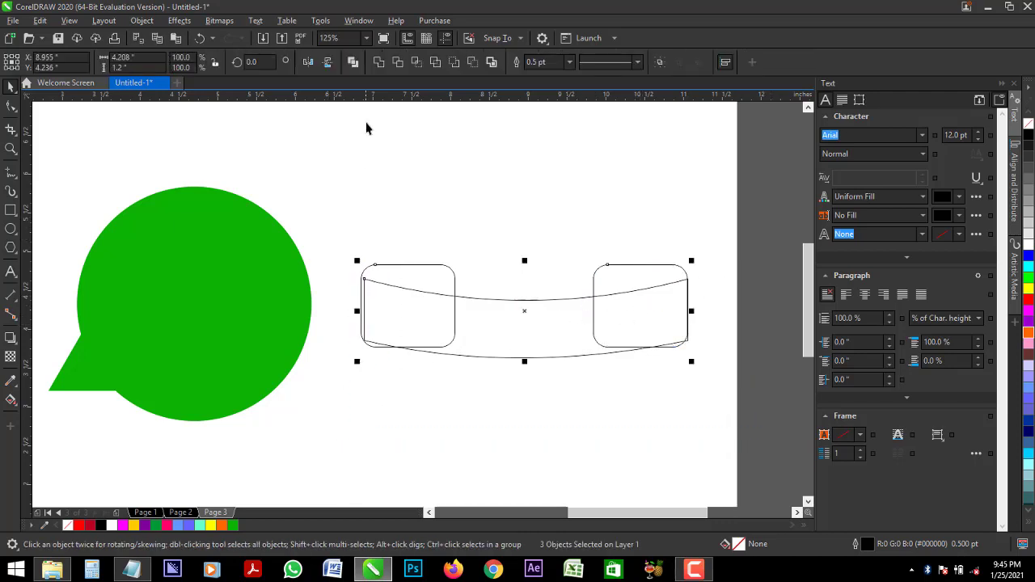
{"action": "left_click", "coordinate": [381, 65]}
{"action": "left_click", "coordinate": [739, 338]}
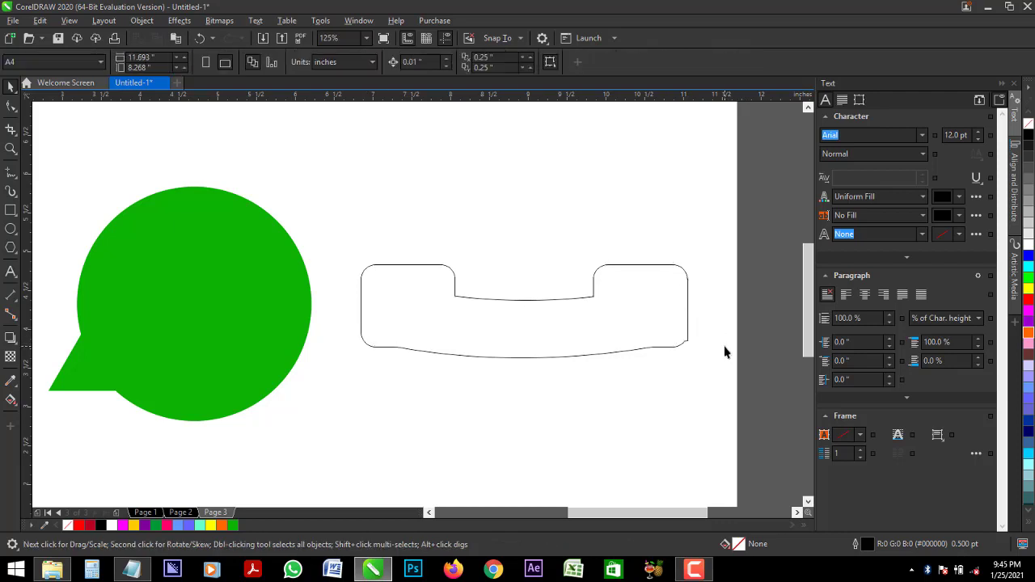
{"action": "key", "text": "ctrl+z"}
{"action": "left_click", "coordinate": [742, 233]}
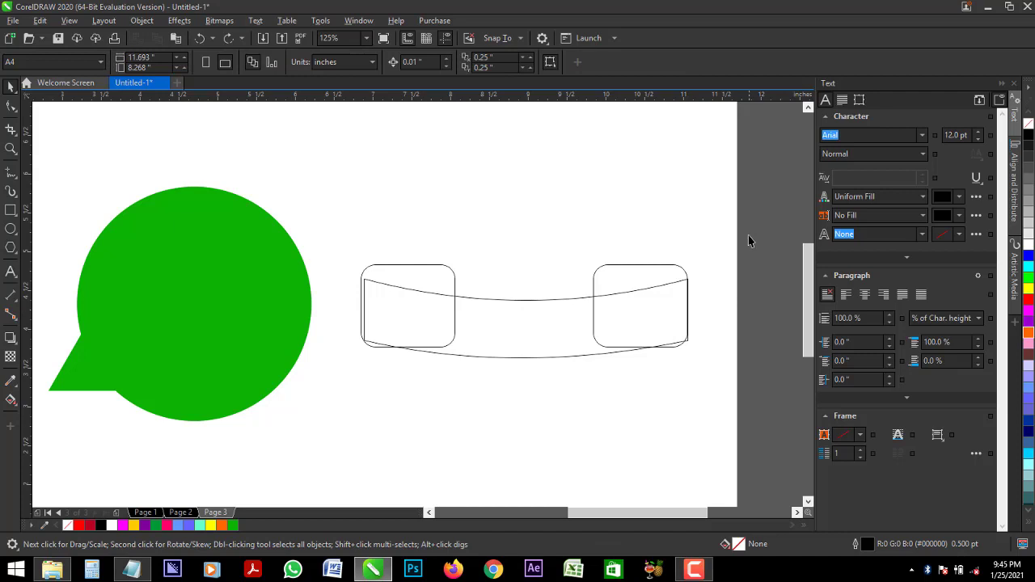
{"action": "left_click_drag", "start_coordinate": [770, 224], "coordinate": [288, 446]}
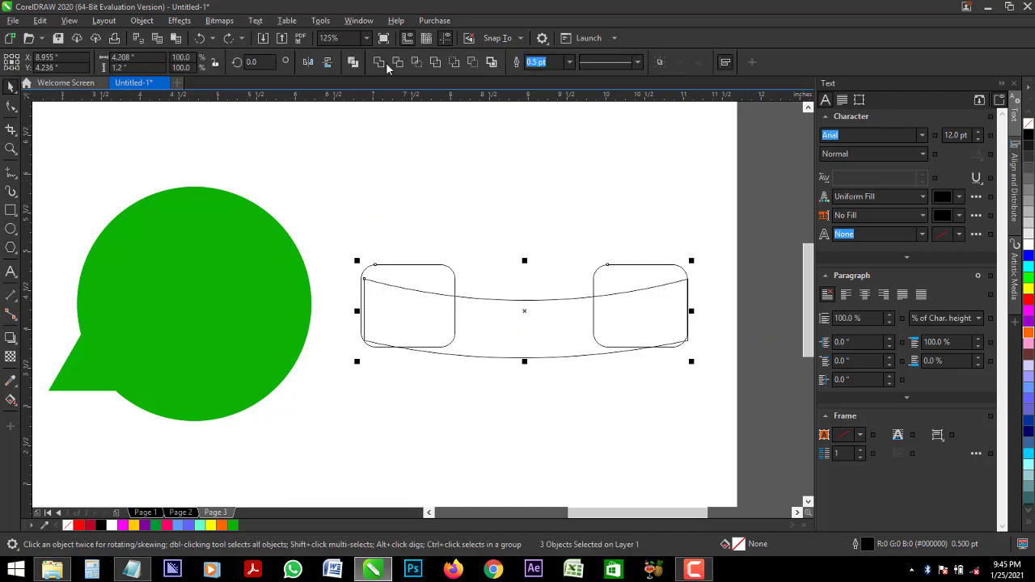
Weld the three shapes into a single phone-handset outline
{"action": "left_click", "coordinate": [381, 62]}
{"action": "left_click", "coordinate": [596, 338]}
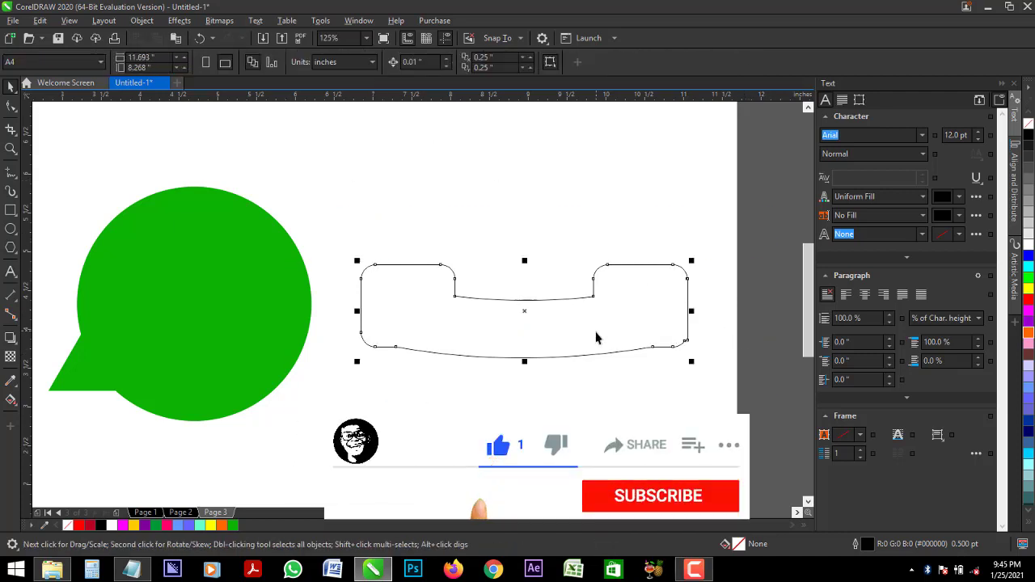
{"action": "key", "text": "F10"}
Delete the extra nodes along the outline's bottom curve, keeping the bottom-right corner node
{"action": "left_click", "coordinate": [397, 351]}
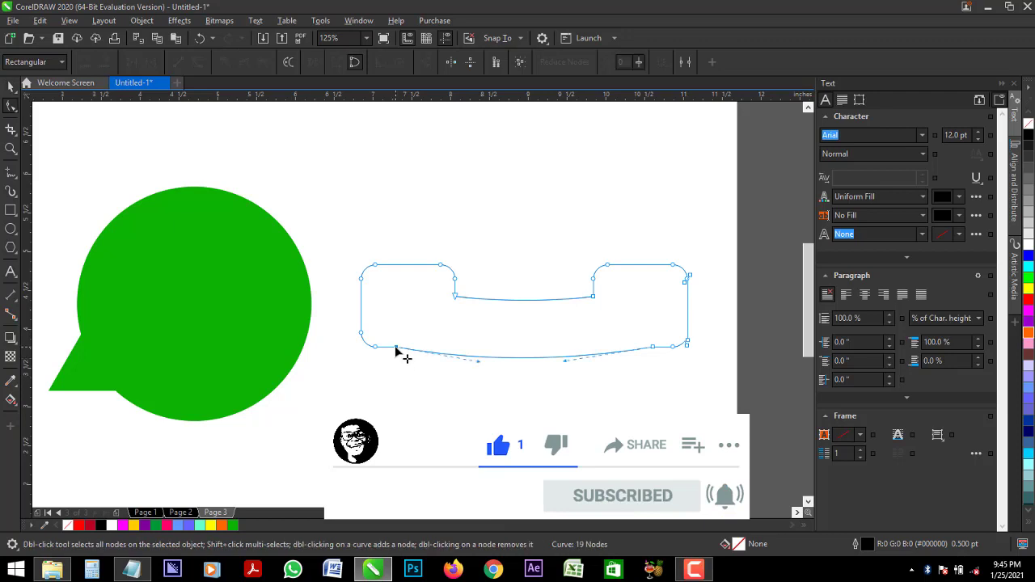
{"action": "key", "text": "Delete"}
{"action": "left_click", "coordinate": [673, 347]}
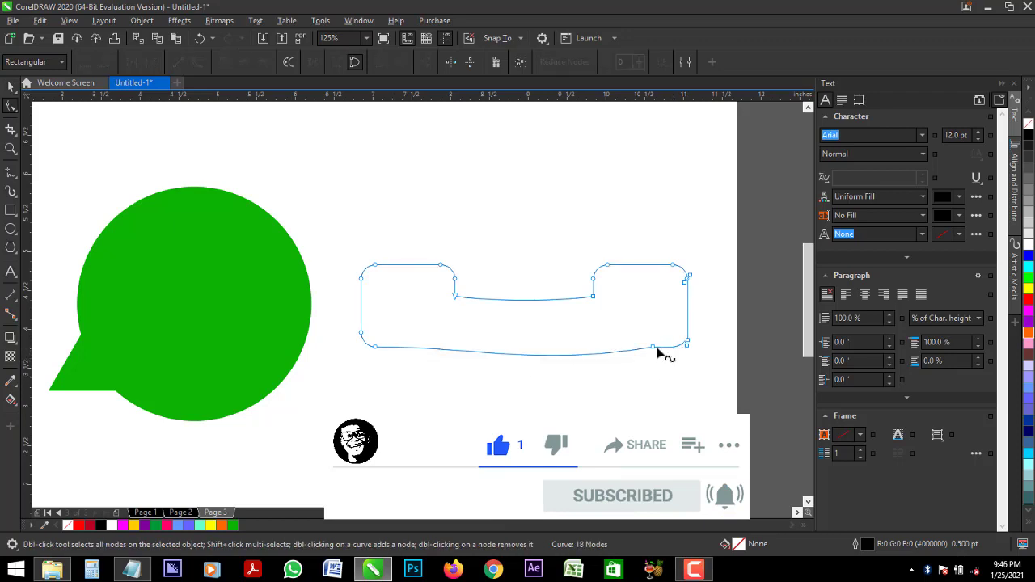
{"action": "key", "text": "Delete"}
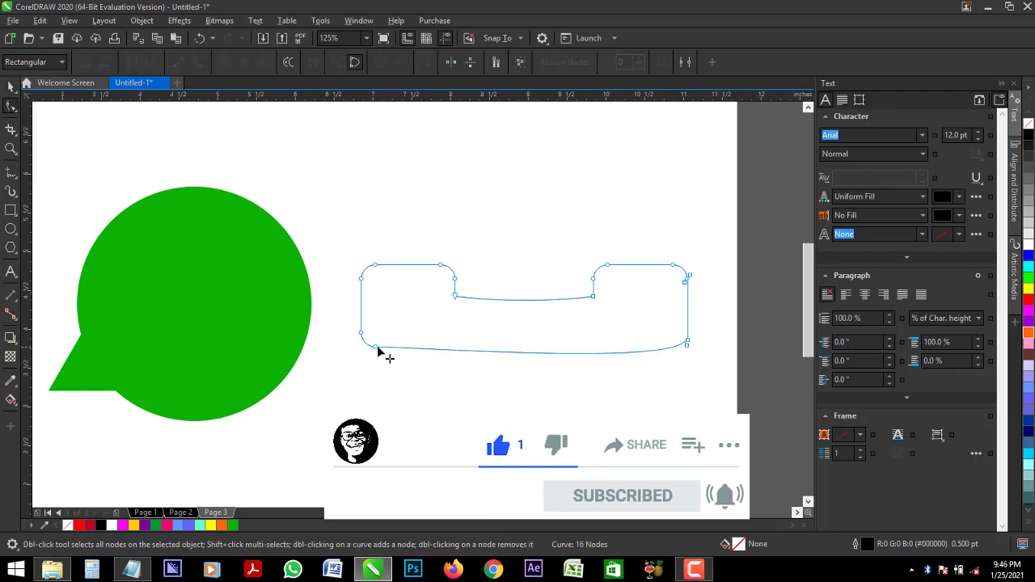
{"action": "left_click", "coordinate": [377, 348]}
{"action": "key", "text": "Delete"}
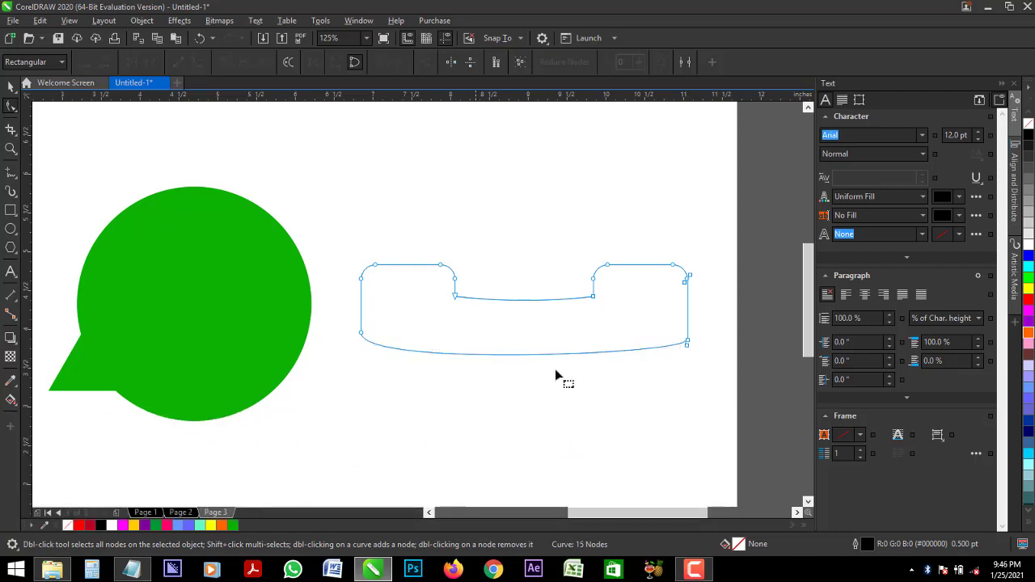
{"action": "left_click", "coordinate": [687, 346]}
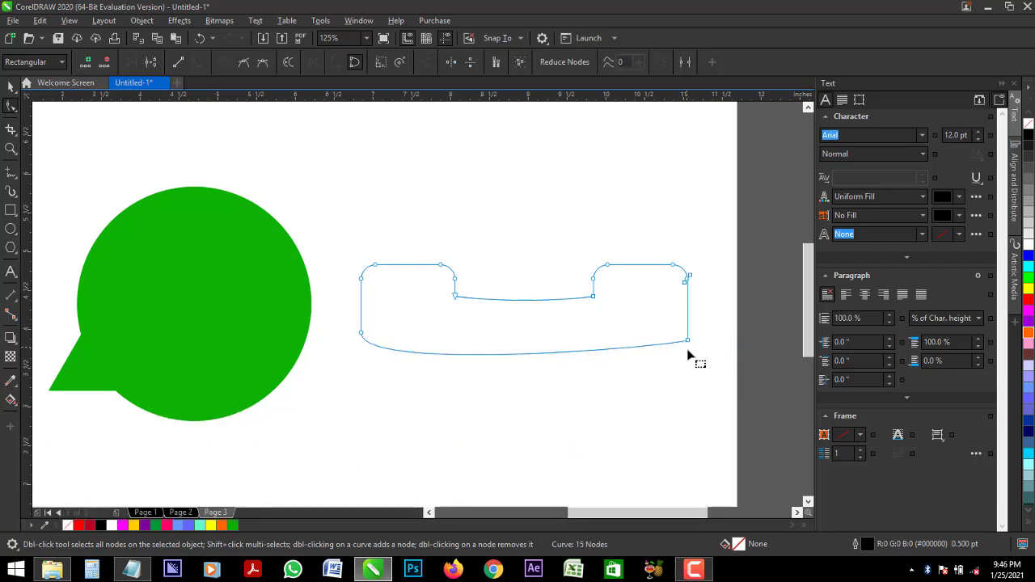
{"action": "key", "text": "Delete"}
{"action": "key", "text": "ctrl+z"}
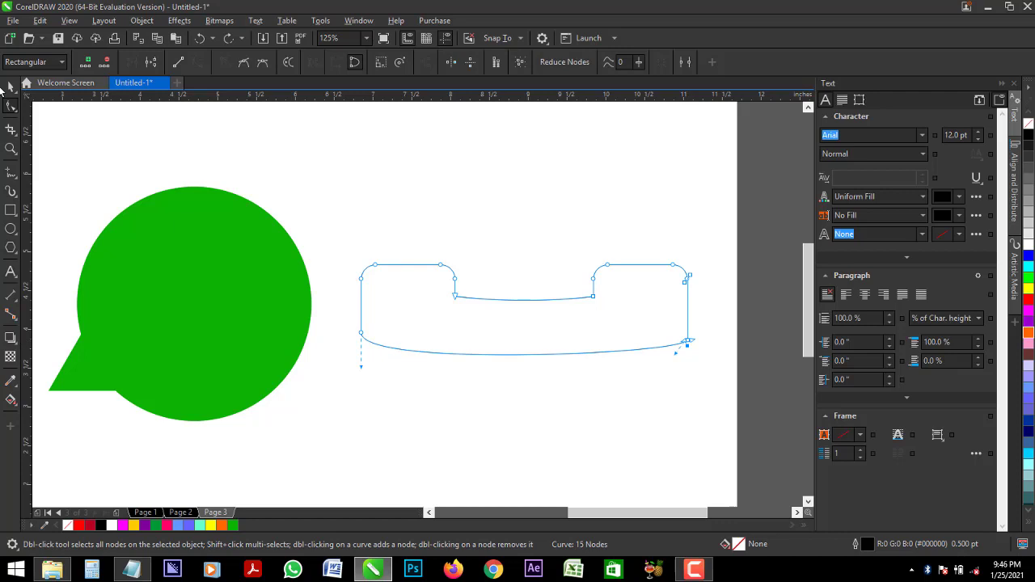
{"action": "left_click", "coordinate": [11, 87]}
Narrow the phone outline, rotate it diagonally, shrink it and move it inside the green bubble
{"action": "left_click_drag", "start_coordinate": [689, 310], "coordinate": [261, 322]}
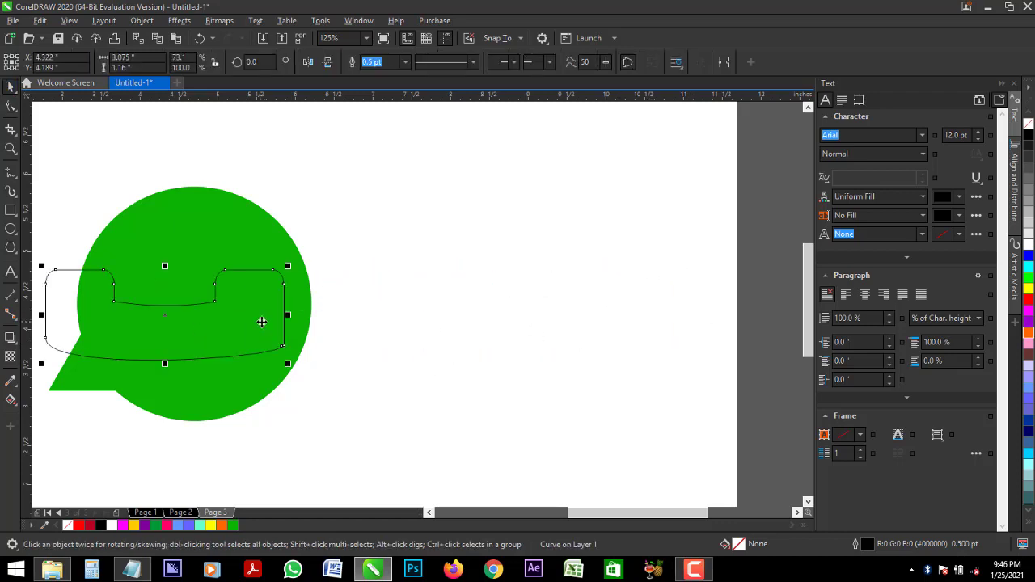
{"action": "left_click_drag", "start_coordinate": [621, 503], "coordinate": [560, 504]}
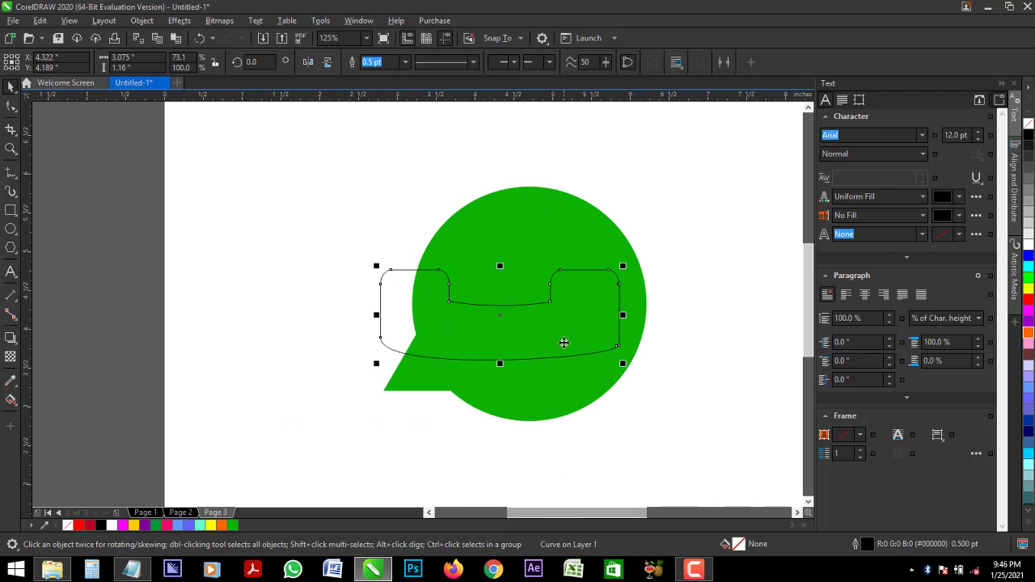
{"action": "left_click", "coordinate": [562, 344]}
{"action": "left_click_drag", "start_coordinate": [625, 265], "coordinate": [623, 333]}
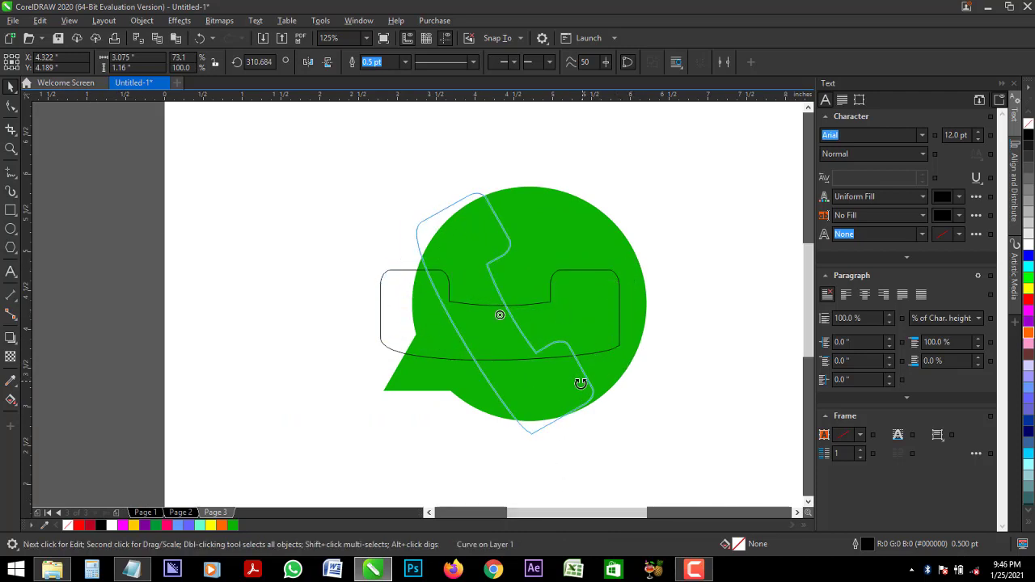
{"action": "left_click_drag", "start_coordinate": [581, 384], "coordinate": [584, 381]}
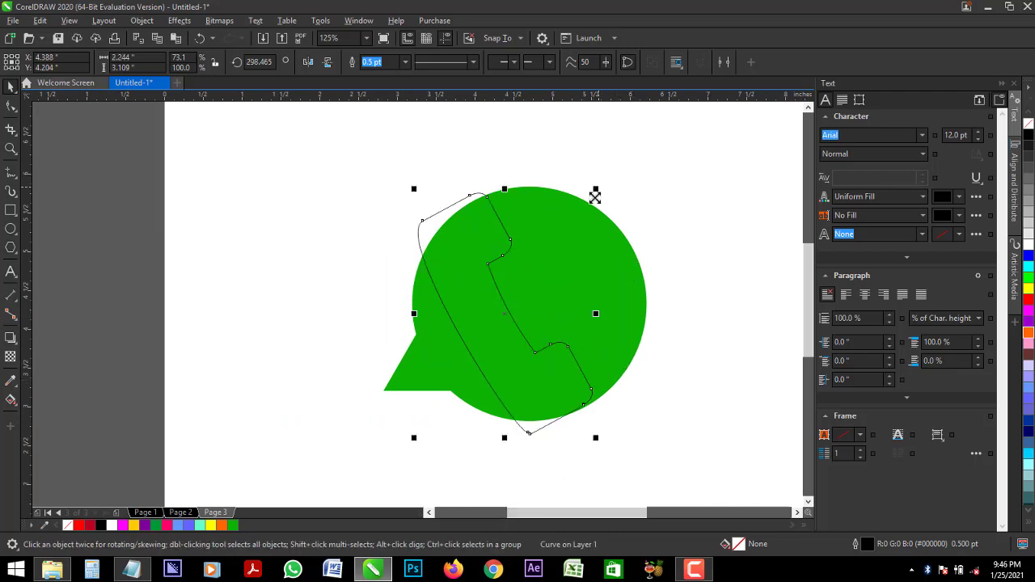
{"action": "left_click_drag", "start_coordinate": [595, 196], "coordinate": [554, 244]}
{"action": "left_click_drag", "start_coordinate": [515, 308], "coordinate": [534, 299]}
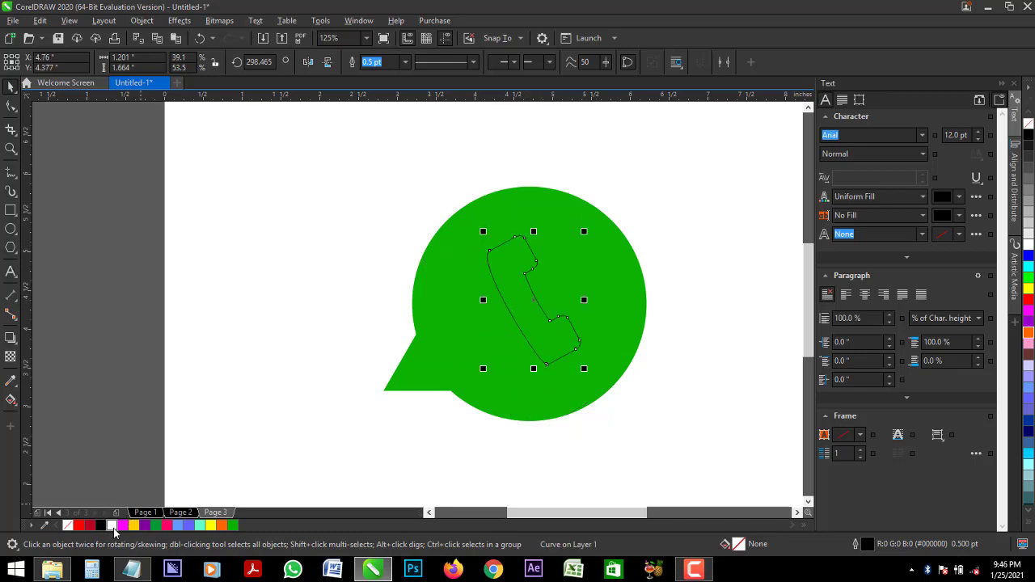
Select the phone with the green bubble and trim the handset shape out of it
{"action": "left_click", "coordinate": [451, 325], "text": "shift"}
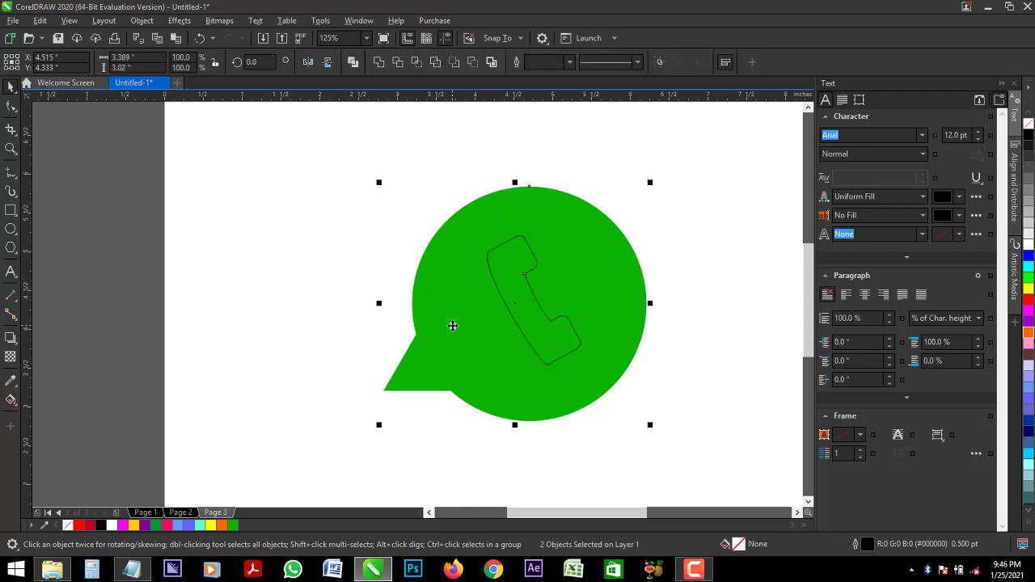
{"action": "left_click", "coordinate": [523, 299]}
{"action": "left_click", "coordinate": [466, 334], "text": "shift"}
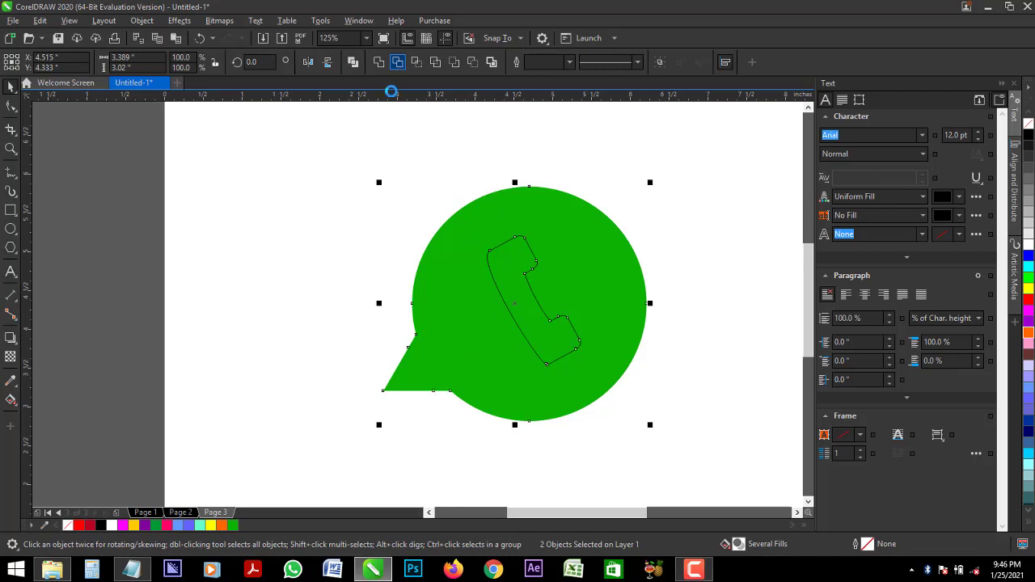
{"action": "left_click", "coordinate": [505, 262]}
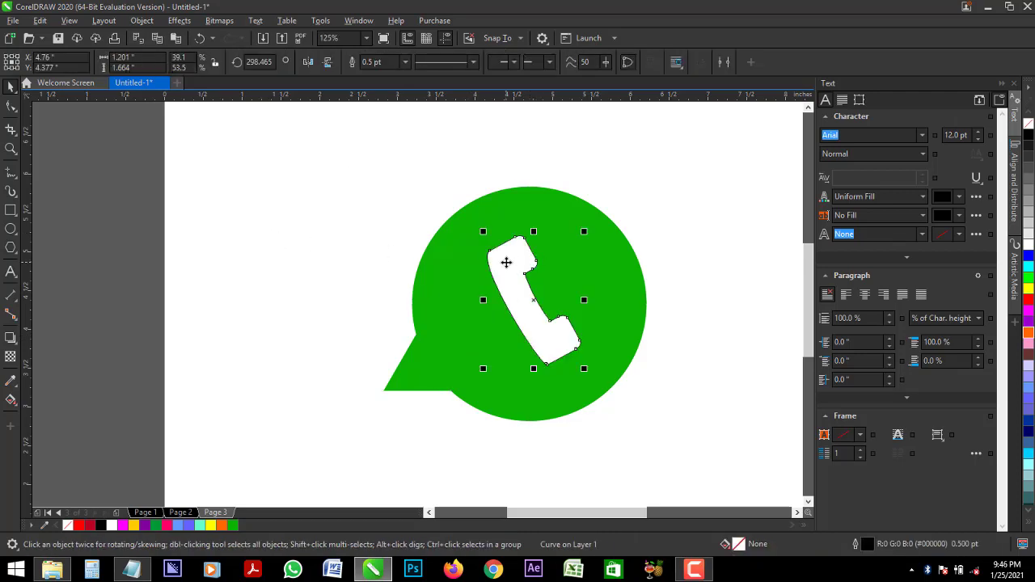
{"action": "key", "text": "Escape"}
{"action": "scroll", "coordinate": [343, 247], "scroll_direction": "down", "scroll_amount": 2}
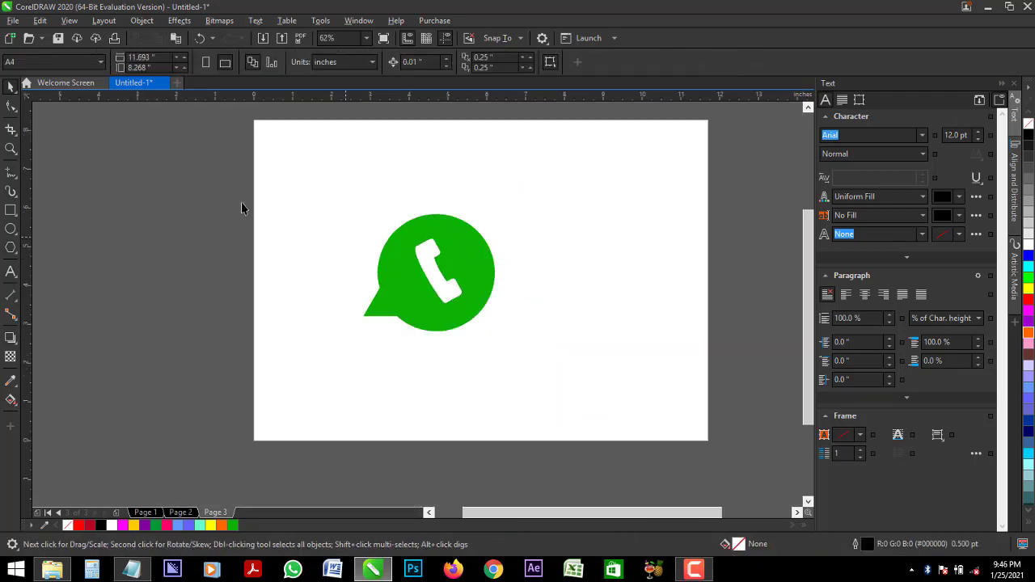
Cover the page with a full-page rectangle filled Grass Green
{"action": "double_click", "coordinate": [11, 210]}
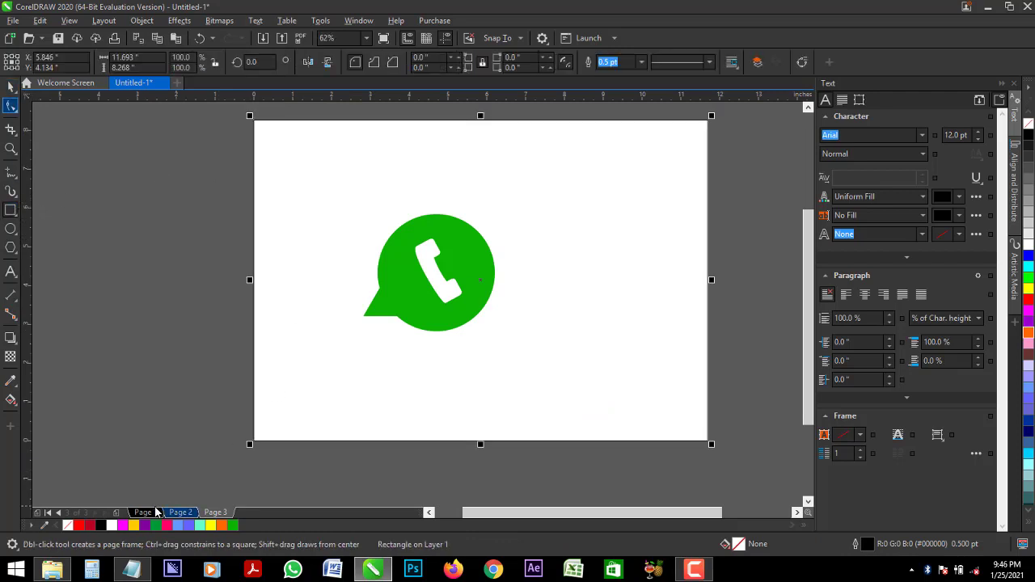
{"action": "key", "text": "space"}
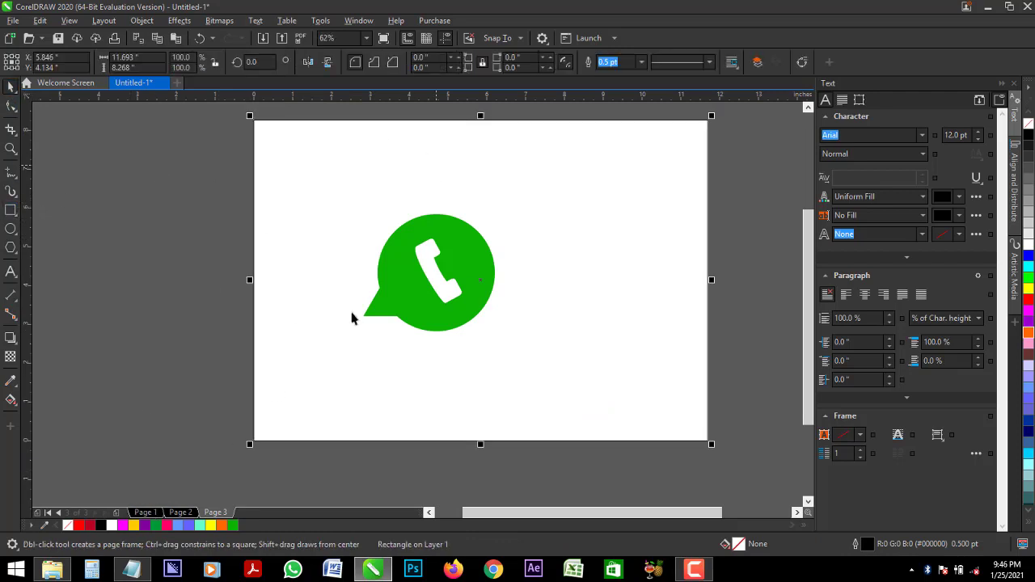
{"action": "left_click", "coordinate": [157, 526]}
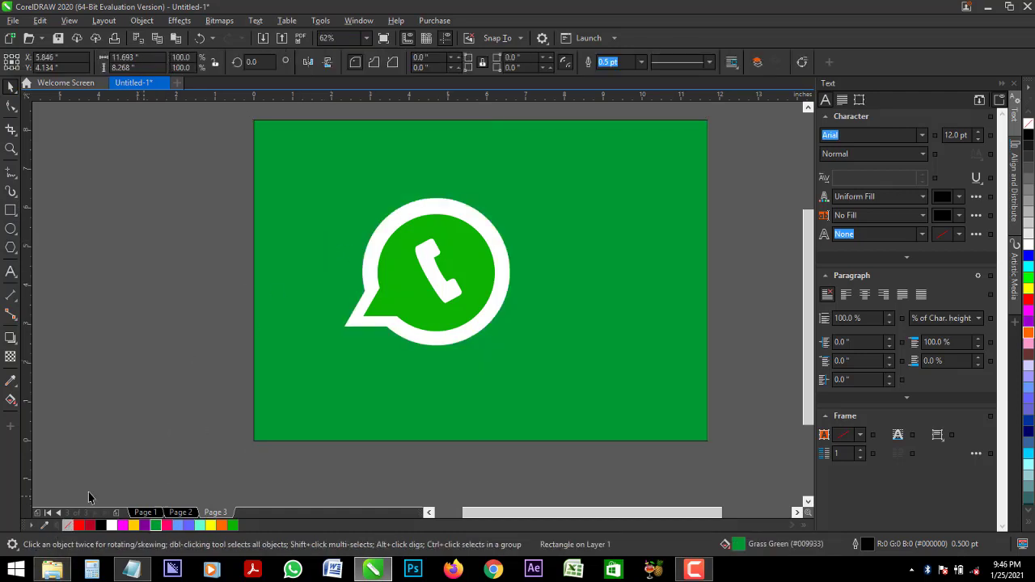
Move the logo right and scale it up near the page centre
{"action": "left_click_drag", "start_coordinate": [196, 139], "coordinate": [634, 416]}
{"action": "left_click_drag", "start_coordinate": [460, 298], "coordinate": [526, 300]}
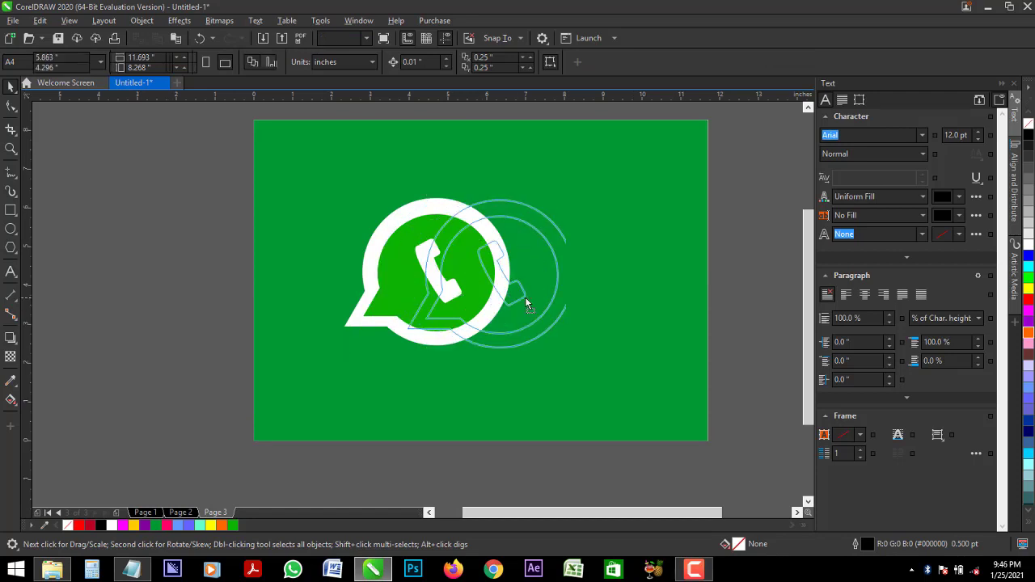
{"action": "left_click_drag", "start_coordinate": [577, 350], "coordinate": [586, 356]}
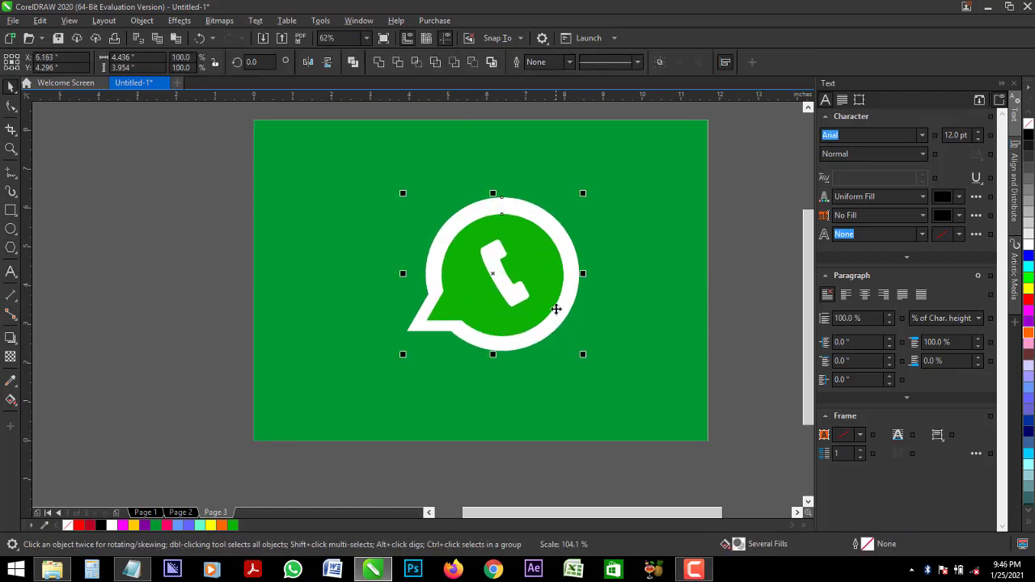
{"action": "left_click_drag", "start_coordinate": [558, 310], "coordinate": [545, 298]}
{"action": "key", "text": "Escape"}
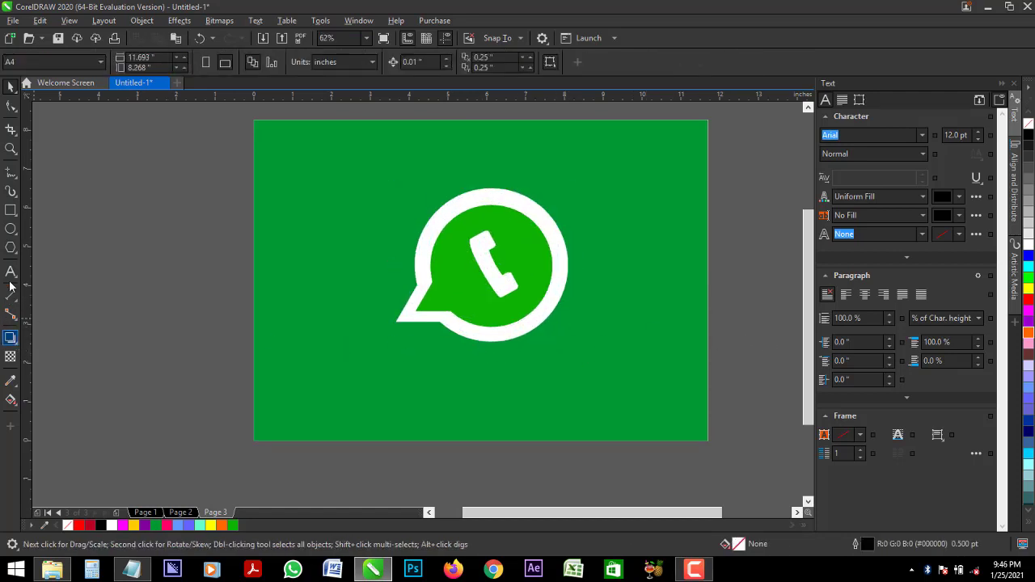
Type a 'WhatsApp' label under the logo, enlarge it to about 86.9 pt and centre it
{"action": "left_click", "coordinate": [376, 380]}
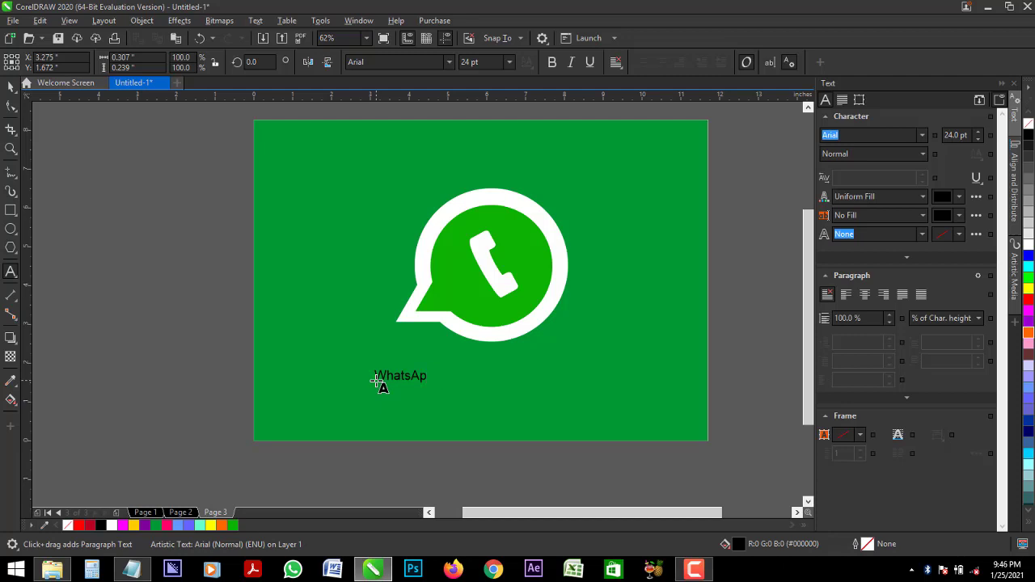
{"action": "left_click", "coordinate": [10, 88]}
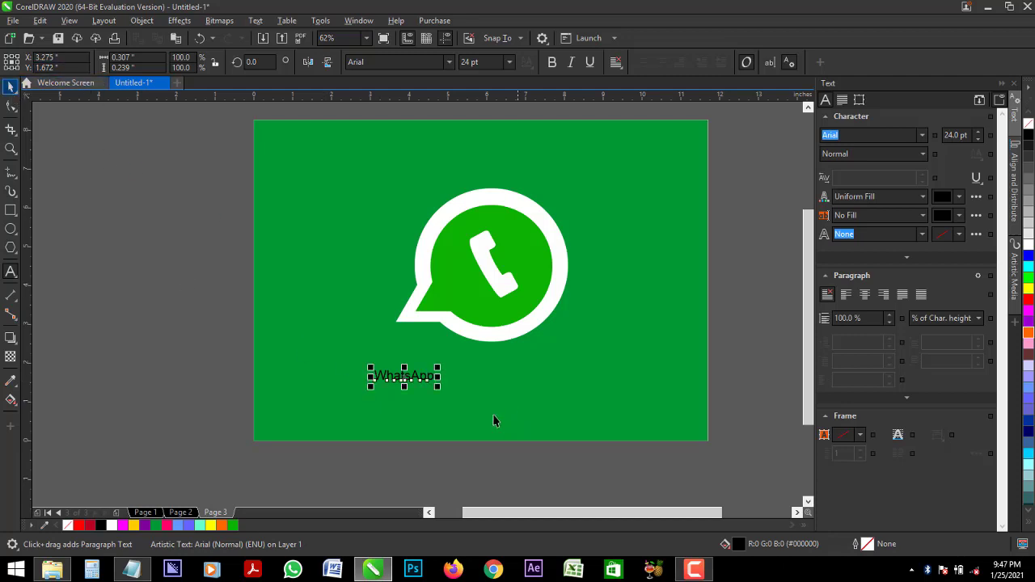
{"action": "left_click_drag", "start_coordinate": [438, 388], "coordinate": [517, 426]}
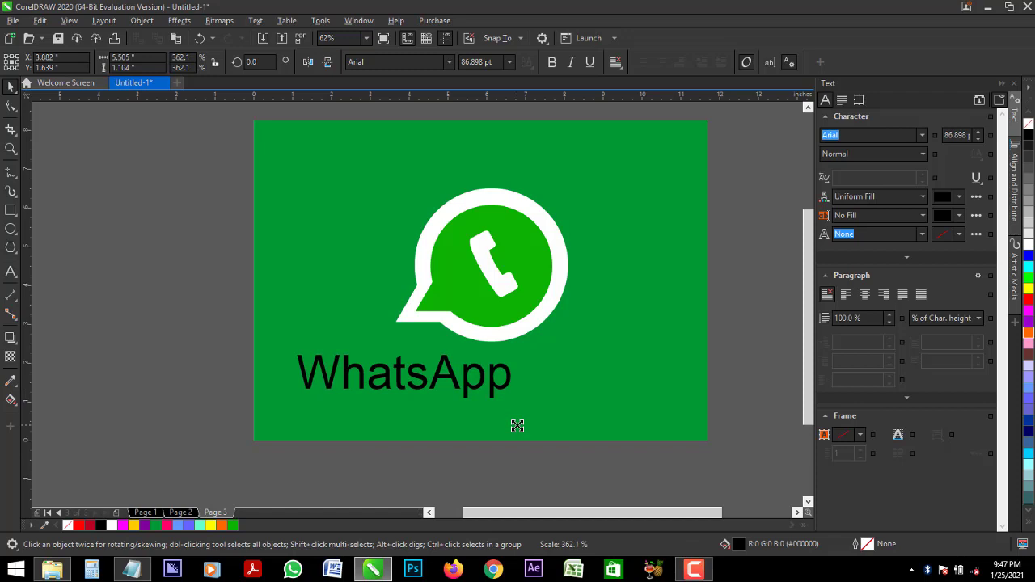
{"action": "left_click", "coordinate": [513, 337], "text": "shift"}
{"action": "key", "text": "c"}
{"action": "left_click", "coordinate": [680, 359]}
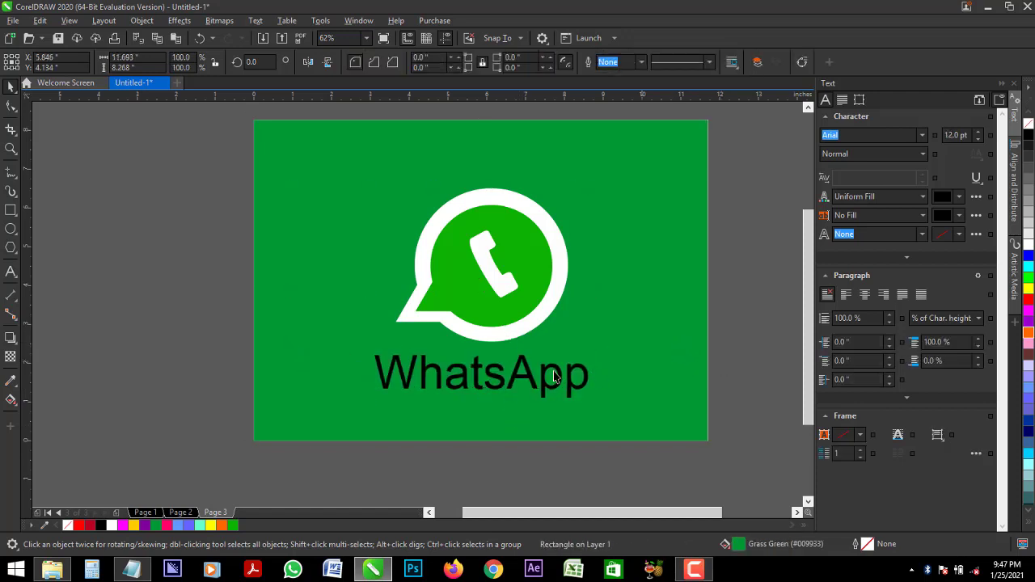
Fill the WhatsApp label with white
{"action": "key", "text": "Escape"}
{"action": "left_click", "coordinate": [527, 374]}
{"action": "left_click", "coordinate": [1028, 244]}
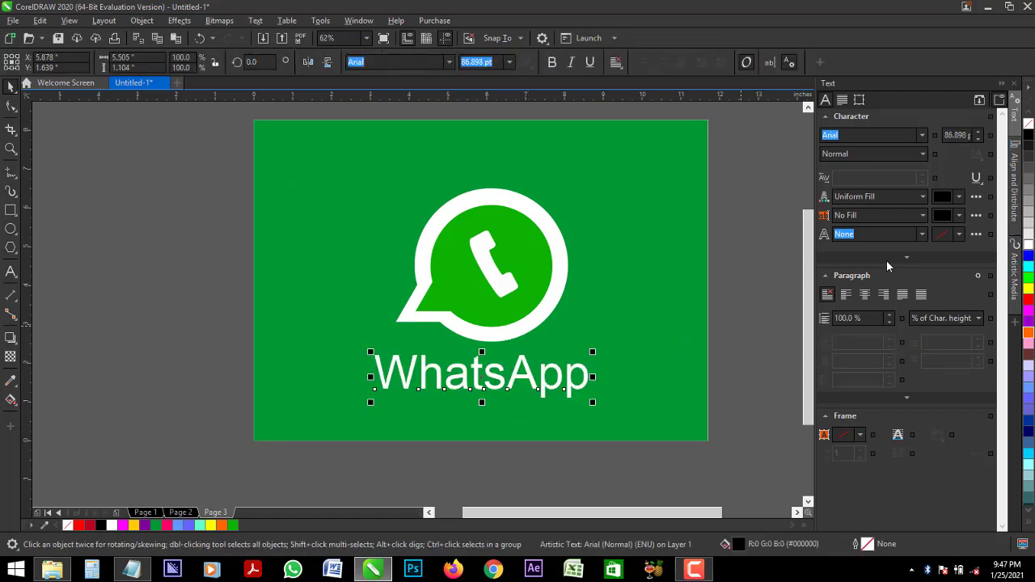
{"action": "left_click", "coordinate": [756, 250]}
Preview the design full screen, then zoom in on the logo and label
{"action": "right_click", "coordinate": [739, 198]}
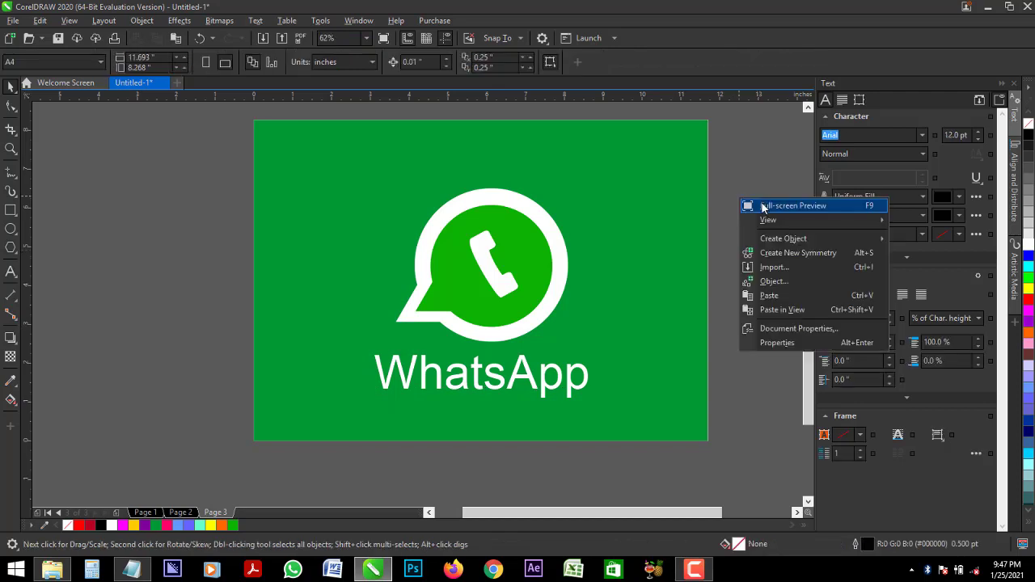
{"action": "left_click", "coordinate": [773, 205]}
{"action": "left_click", "coordinate": [771, 207]}
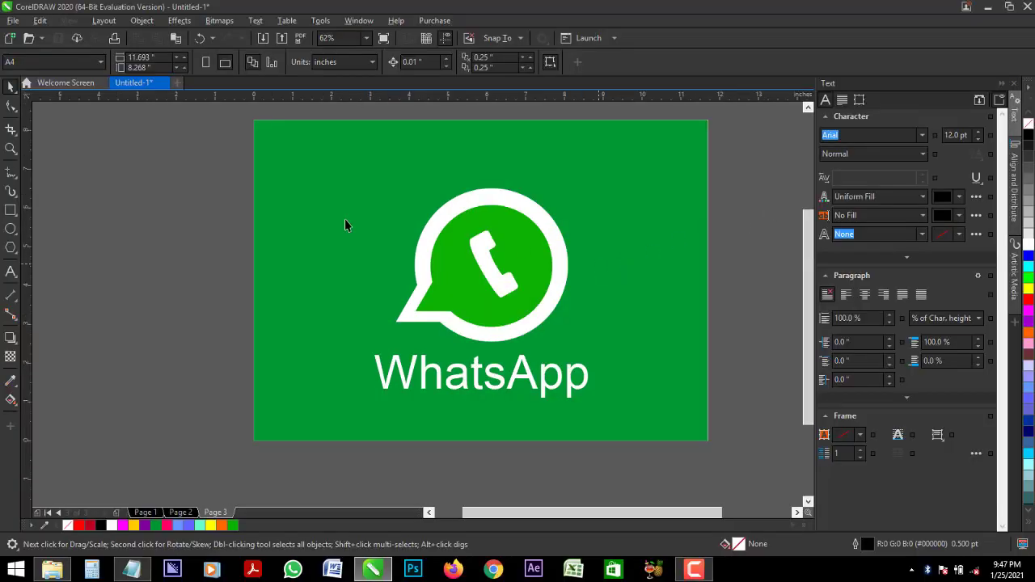
{"action": "key", "text": "z"}
{"action": "left_click", "coordinate": [177, 61]}
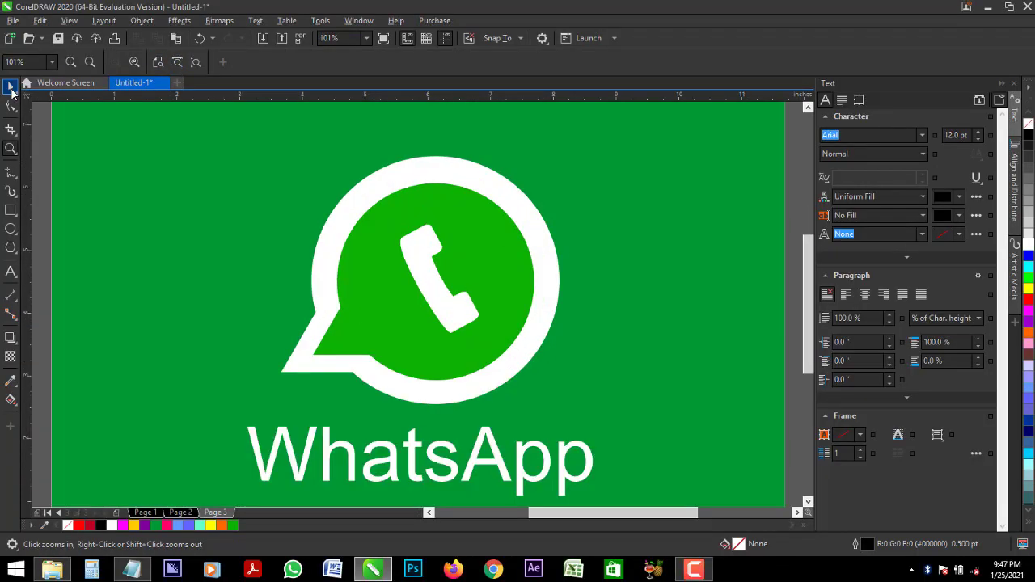
{"action": "key", "text": "space"}
{"action": "right_click", "coordinate": [50, 161]}
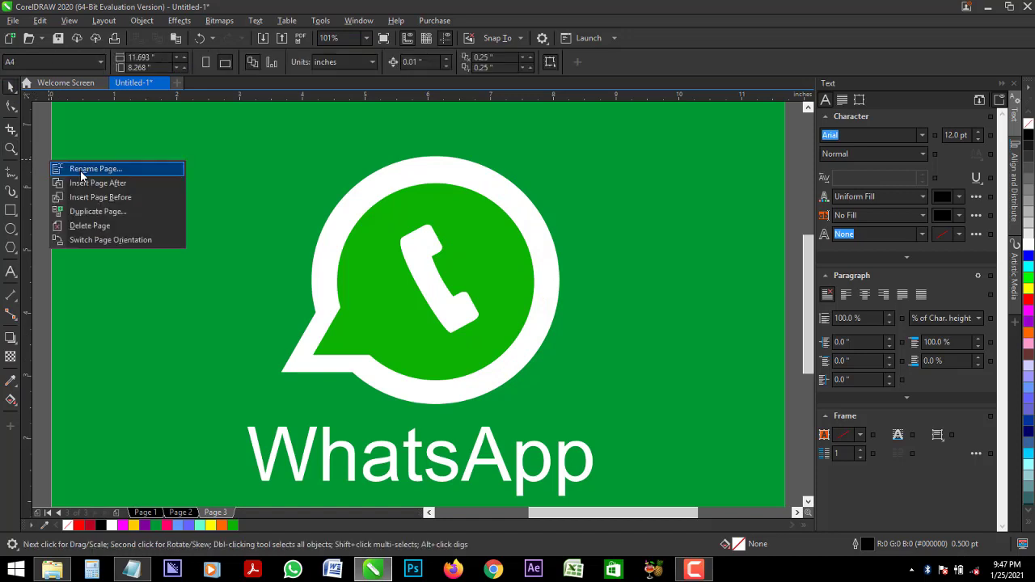
{"action": "left_click", "coordinate": [34, 188]}
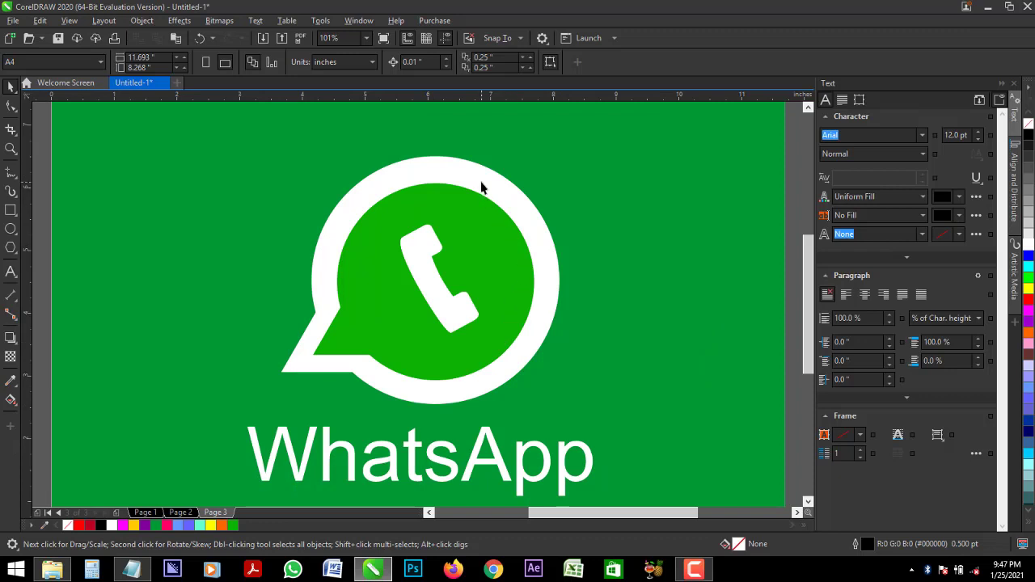
{"action": "left_click", "coordinate": [481, 187]}
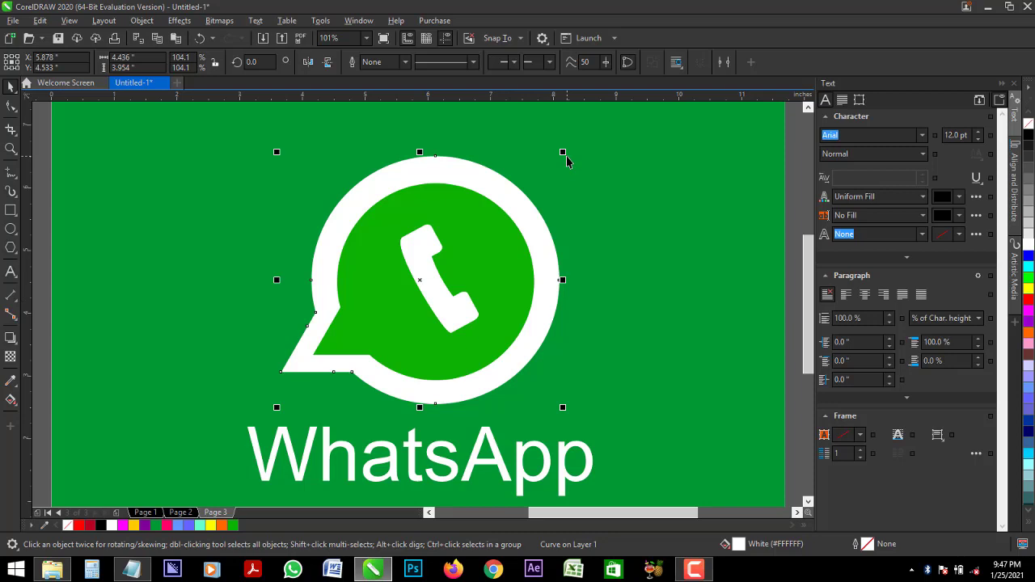
Enlarge the white bubble and lay a wide black-filled rectangle across it
{"action": "left_click_drag", "start_coordinate": [565, 153], "coordinate": [581, 144]}
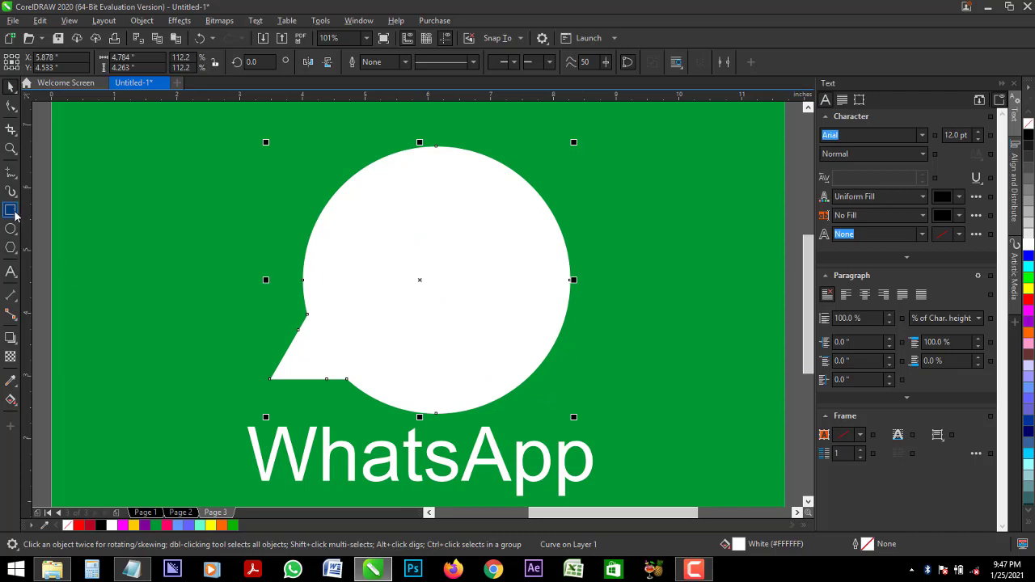
{"action": "left_click_drag", "start_coordinate": [186, 244], "coordinate": [670, 326]}
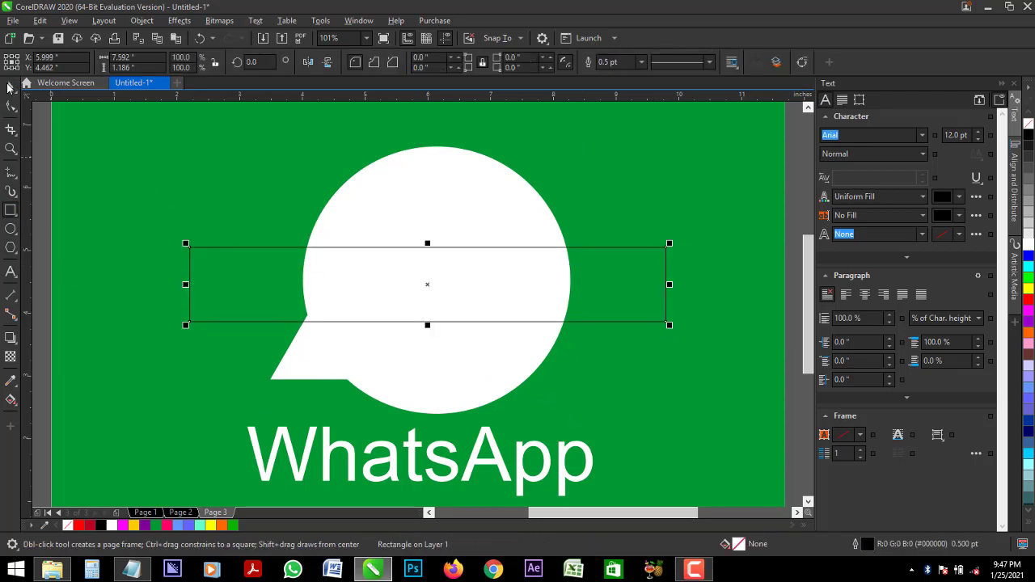
{"action": "key", "text": "space"}
{"action": "left_click", "coordinate": [1029, 135]}
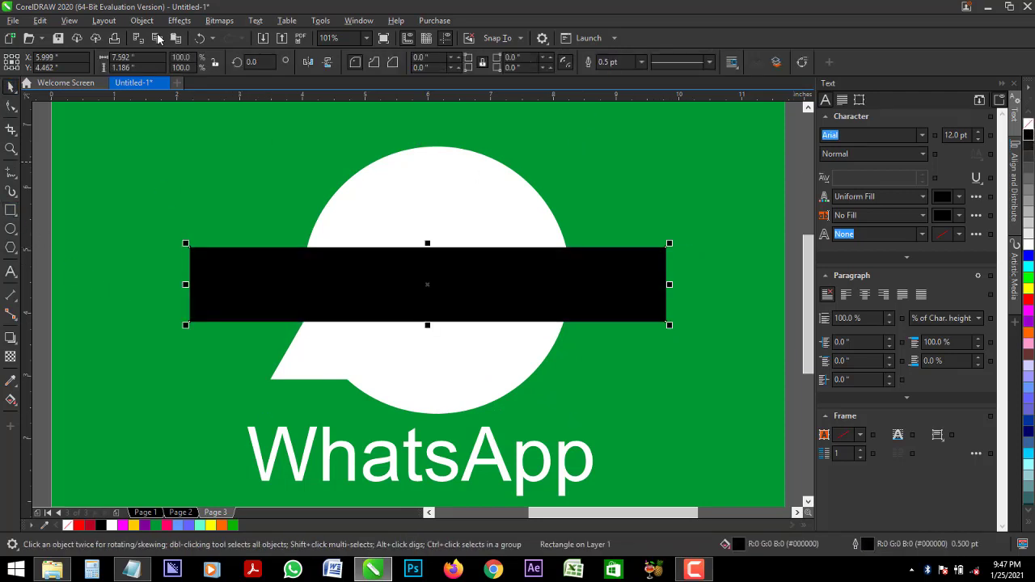
{"action": "left_click", "coordinate": [218, 20]}
Convert the black bar to a 300 dpi bitmap and apply a 120.7-pixel Gaussian blur
{"action": "left_click", "coordinate": [242, 36]}
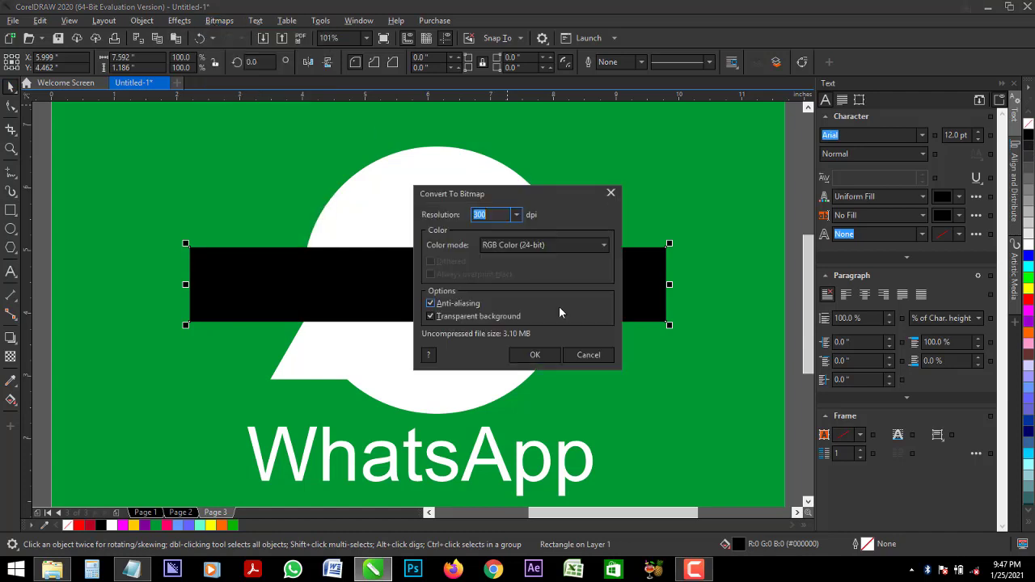
{"action": "left_click", "coordinate": [545, 357]}
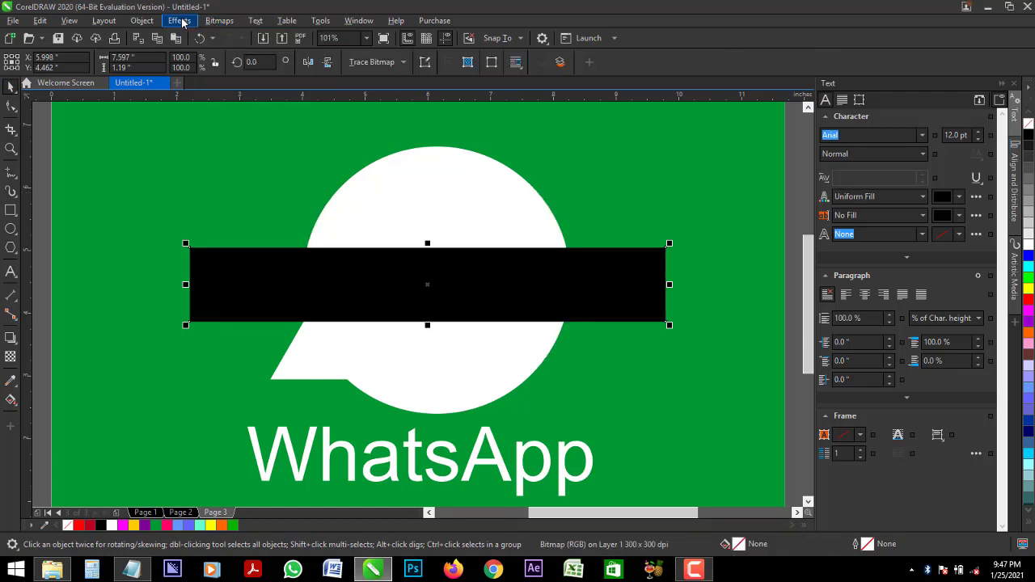
{"action": "mouse_move", "coordinate": [226, 98]}
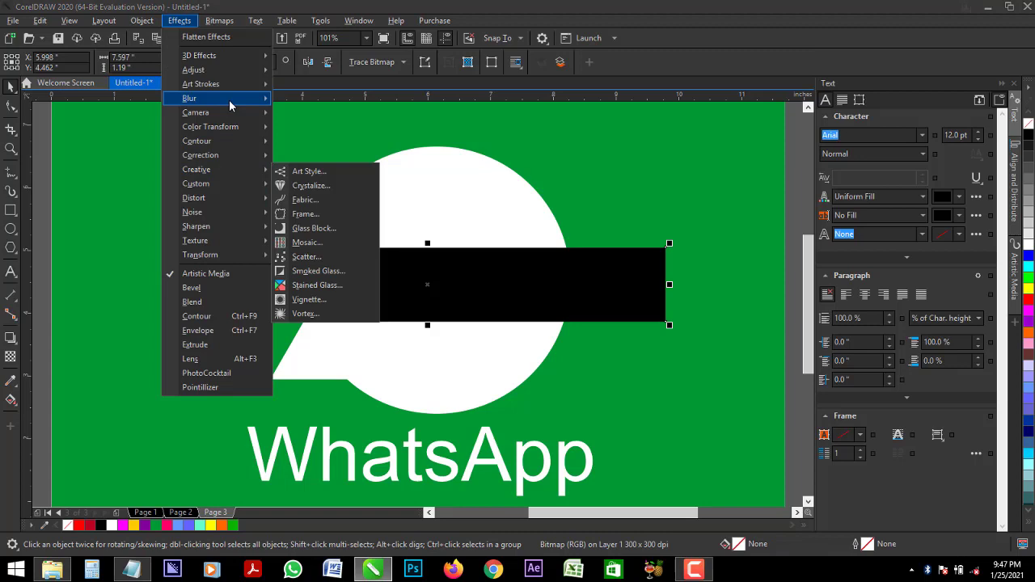
{"action": "left_click", "coordinate": [327, 128]}
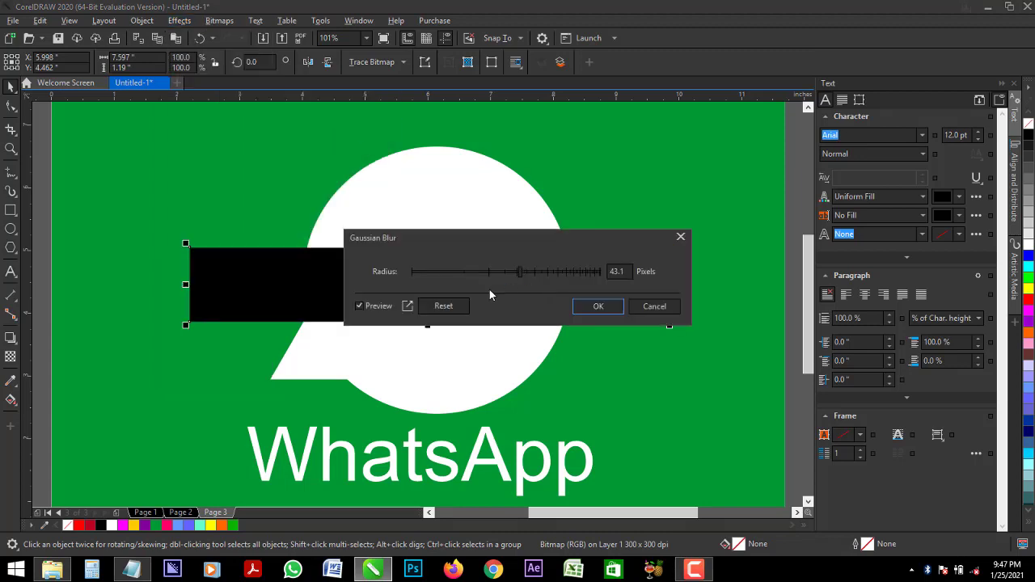
{"action": "left_click", "coordinate": [538, 273]}
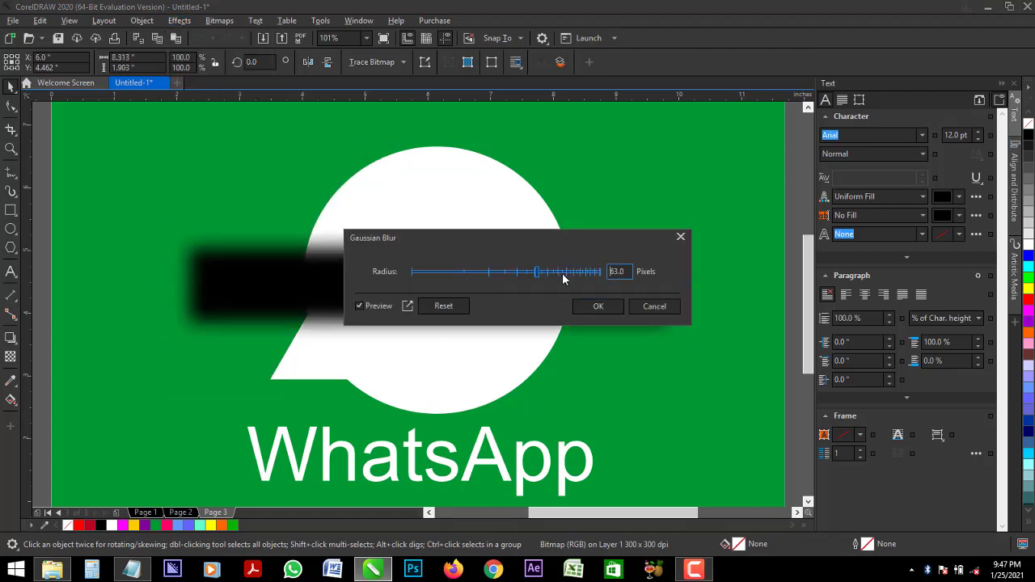
{"action": "left_click", "coordinate": [597, 306]}
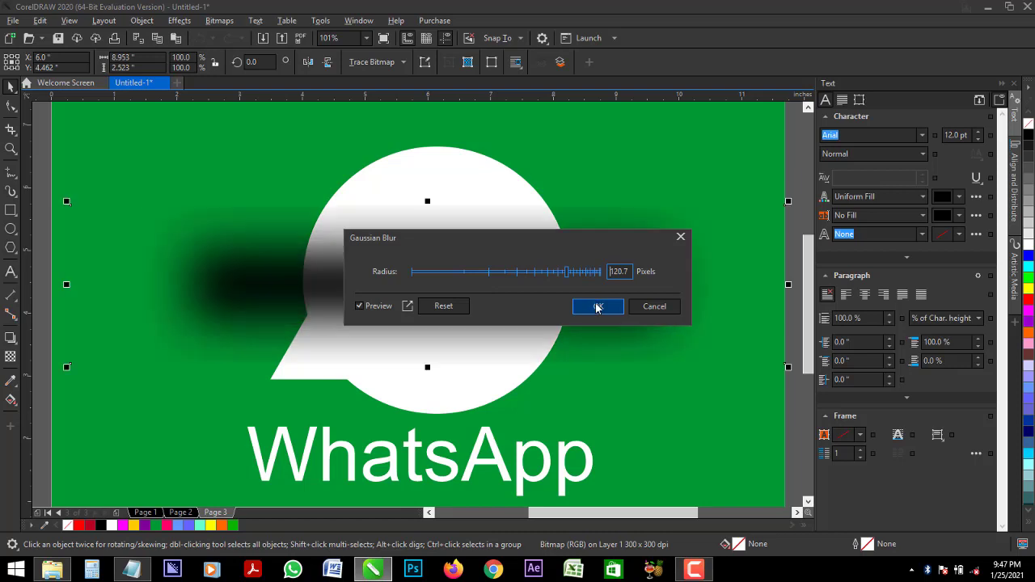
PowerClip the blurred band inside the speech bubble, then resize and reposition the bands
{"action": "right_click", "coordinate": [545, 280]}
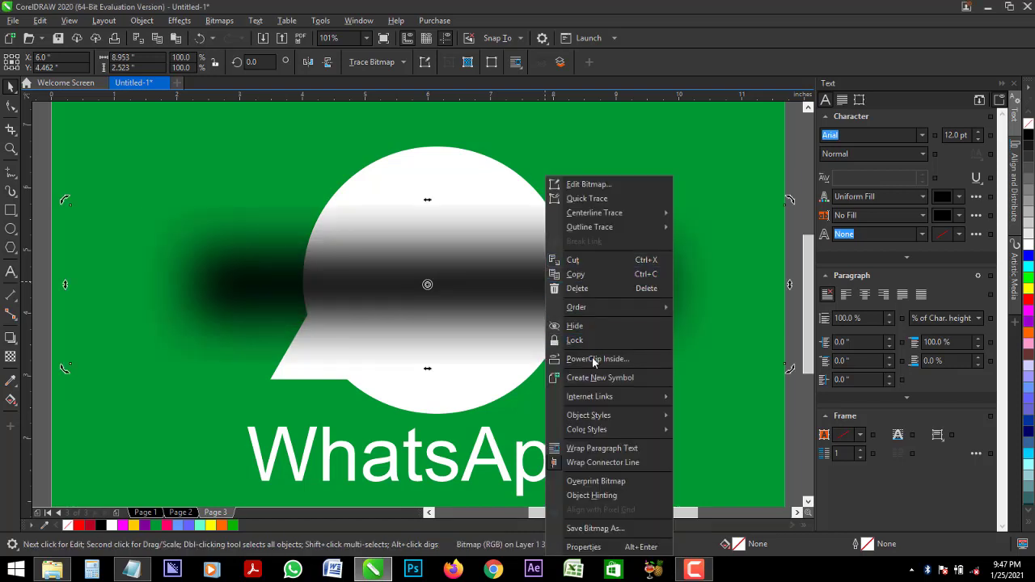
{"action": "left_click", "coordinate": [471, 213]}
{"action": "left_click", "coordinate": [491, 267]}
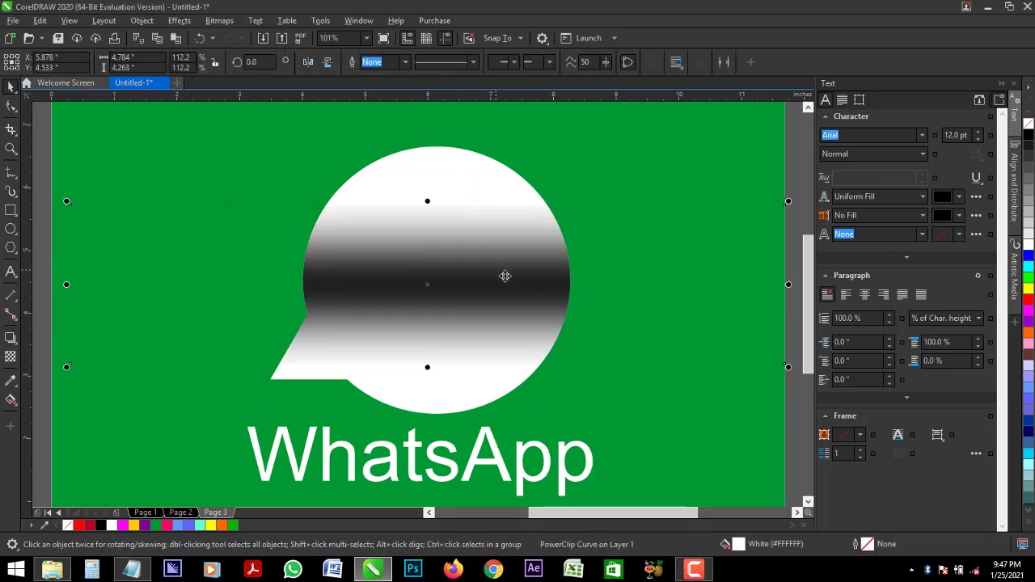
{"action": "left_click_drag", "start_coordinate": [505, 229], "coordinate": [505, 217]}
{"action": "left_click_drag", "start_coordinate": [424, 143], "coordinate": [478, 178]}
{"action": "left_click_drag", "start_coordinate": [488, 215], "coordinate": [480, 326]}
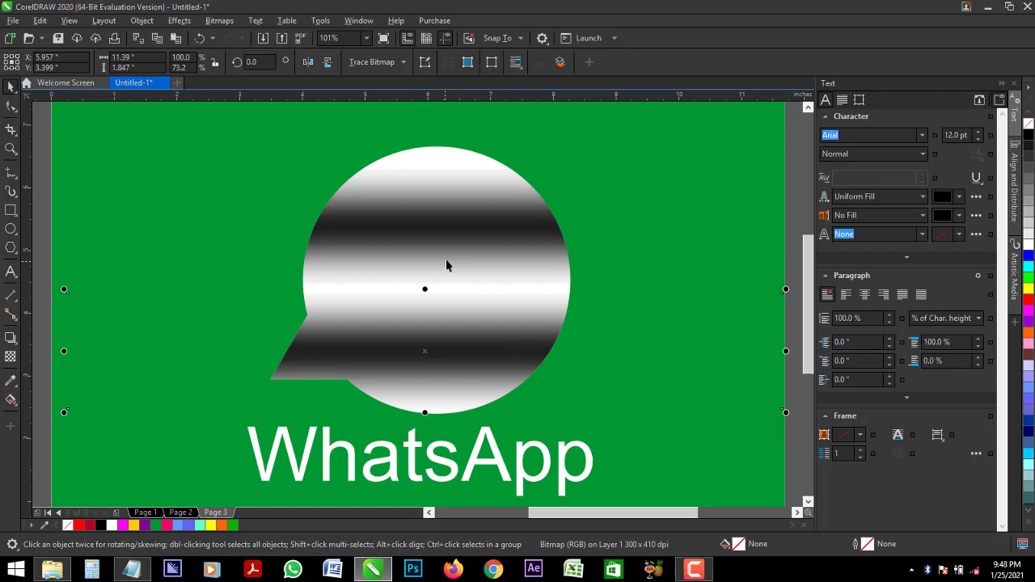
Give both dark bands uniform transparency
{"action": "left_click", "coordinate": [447, 239], "text": "shift"}
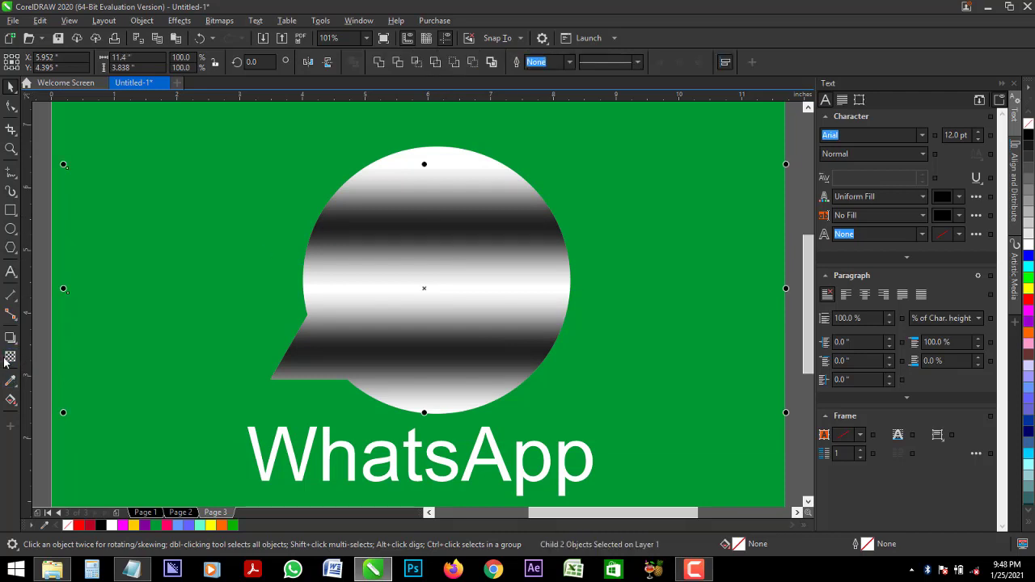
{"action": "left_click", "coordinate": [11, 357]}
{"action": "left_click", "coordinate": [31, 61]}
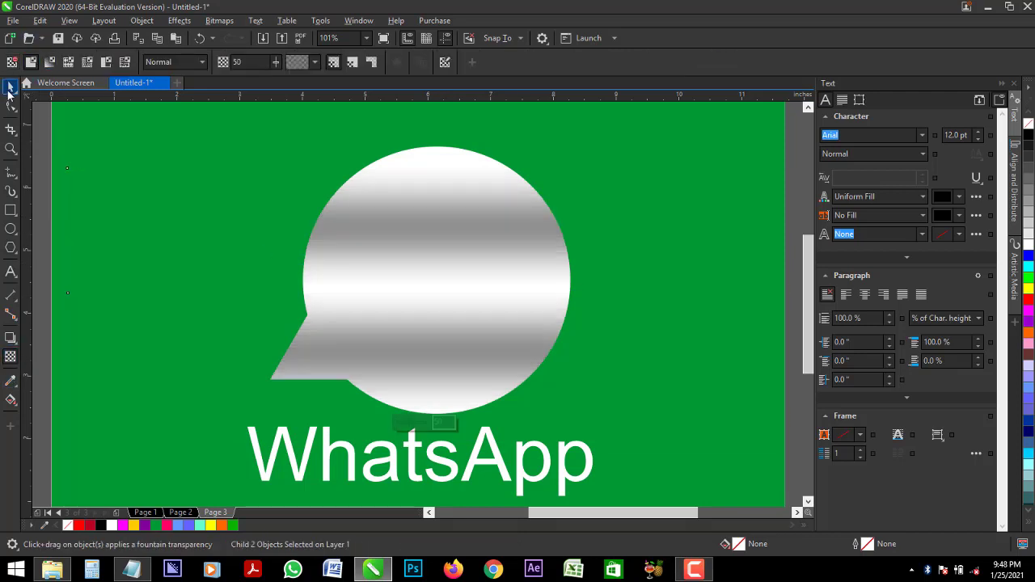
{"action": "left_click", "coordinate": [10, 87]}
{"action": "left_click", "coordinate": [391, 260]}
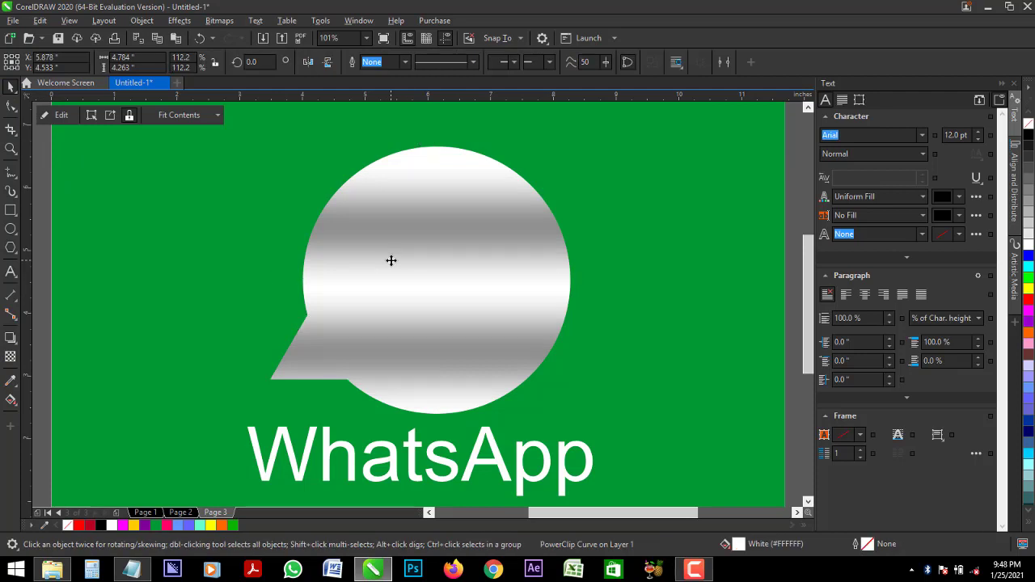
Shrink the white-and-green logo slightly and fine-tune the silver bubble's size
{"action": "left_click", "coordinate": [427, 167]}
{"action": "left_click", "coordinate": [423, 154], "text": "shift"}
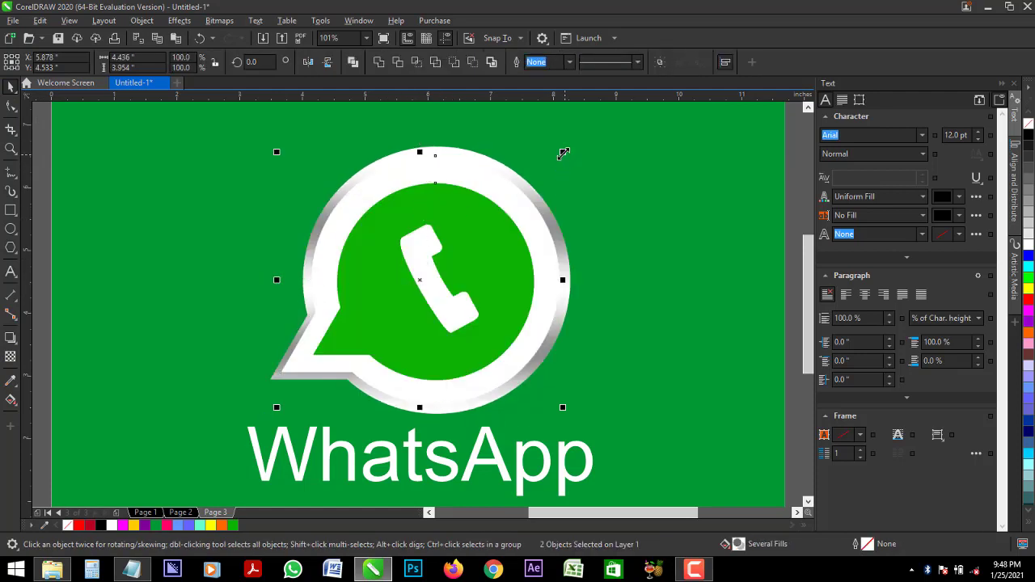
{"action": "left_click_drag", "start_coordinate": [563, 154], "coordinate": [570, 195]}
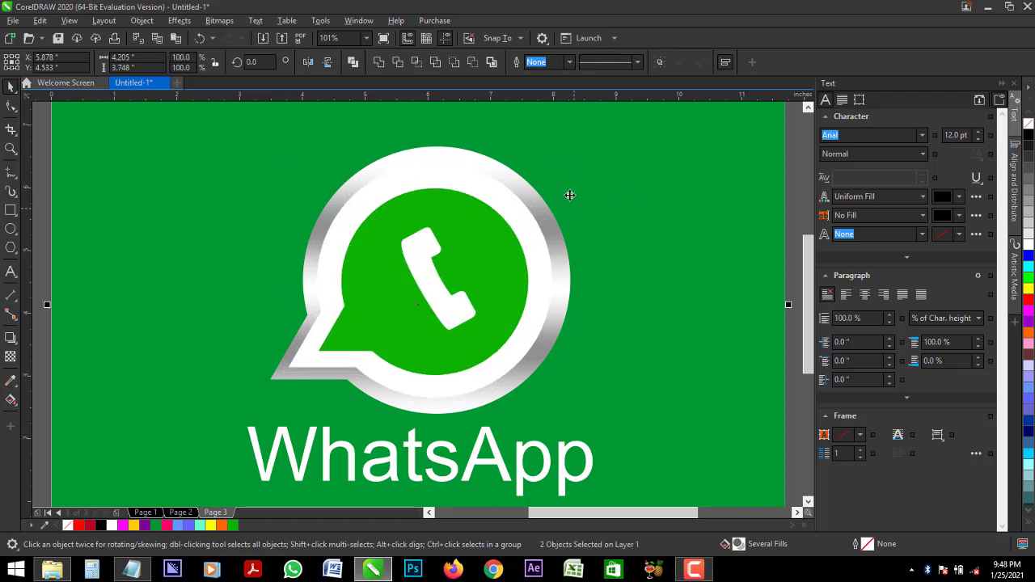
{"action": "left_click", "coordinate": [547, 224]}
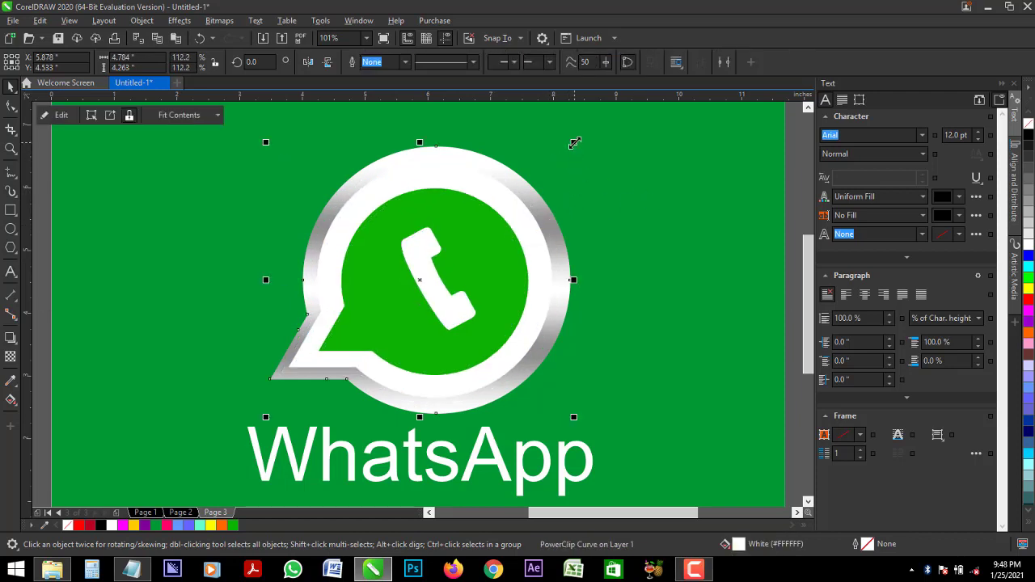
{"action": "left_click_drag", "start_coordinate": [575, 143], "coordinate": [582, 135]}
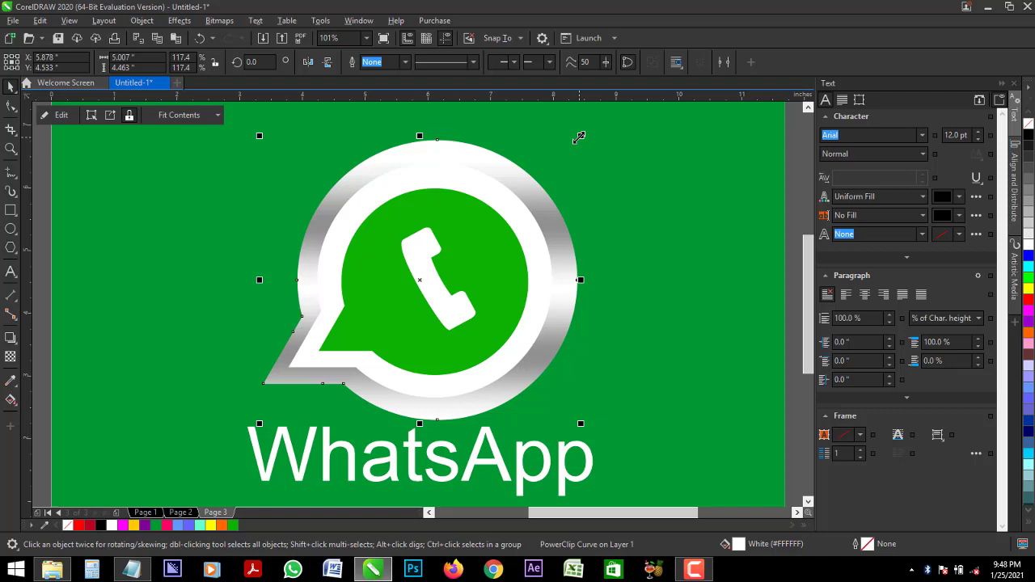
{"action": "key", "text": "ctrl+z"}
{"action": "left_click_drag", "start_coordinate": [575, 138], "coordinate": [576, 144]}
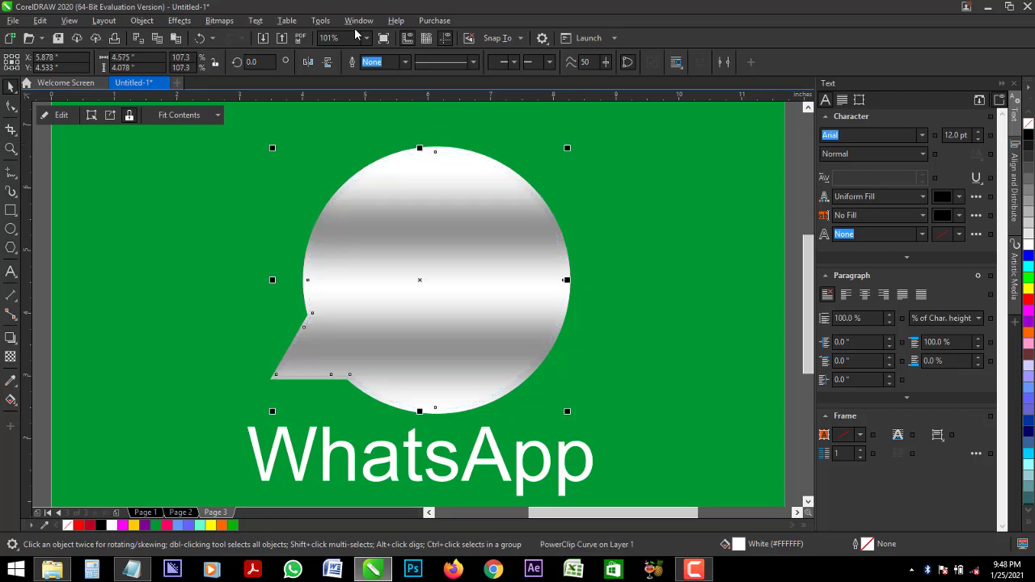
Try flipping the silver bubble and moving its inner band, then undo those changes
{"action": "left_click", "coordinate": [327, 63]}
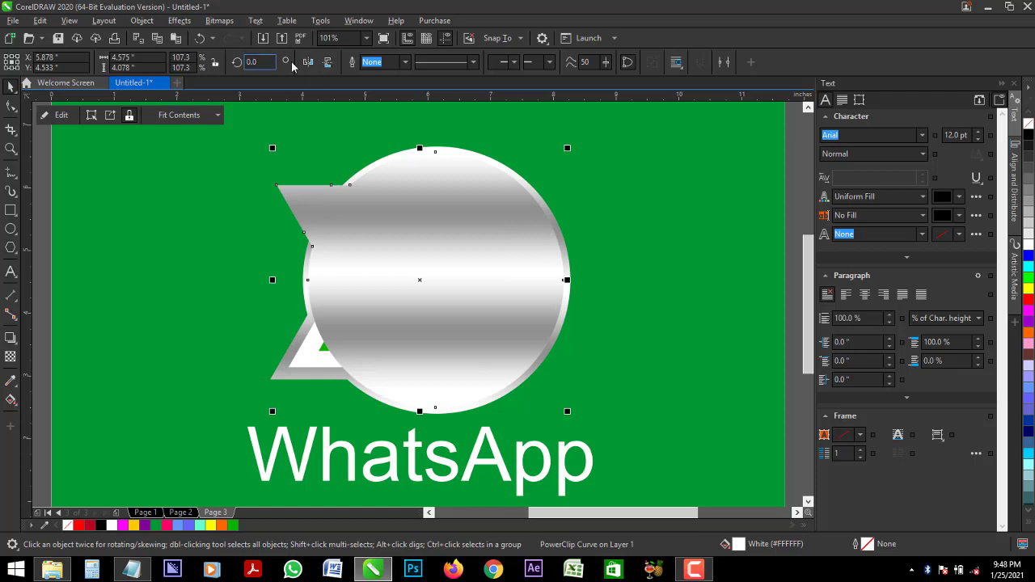
{"action": "left_click", "coordinate": [307, 62]}
{"action": "left_click", "coordinate": [307, 62]}
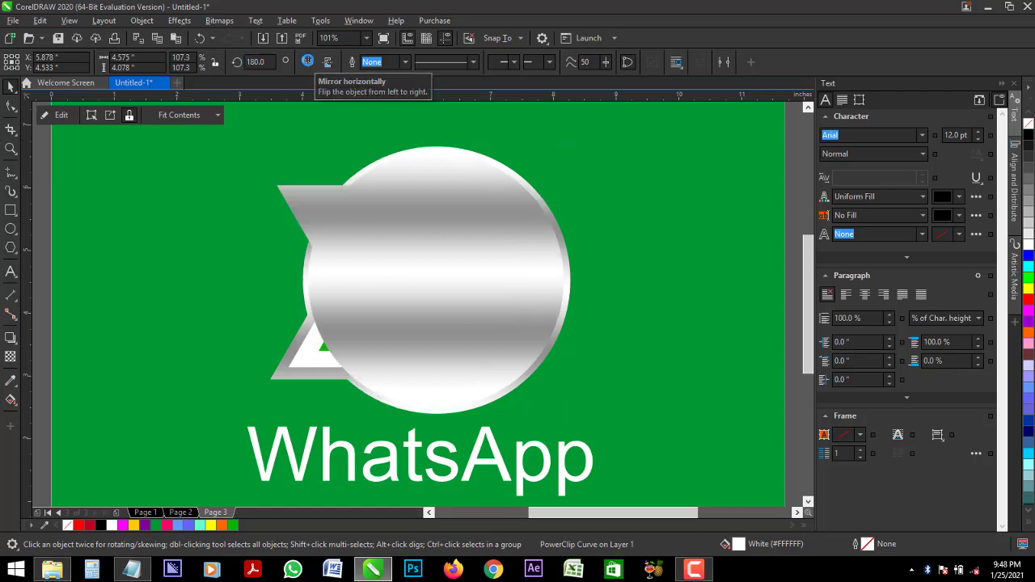
{"action": "key", "text": "ctrl+z"}
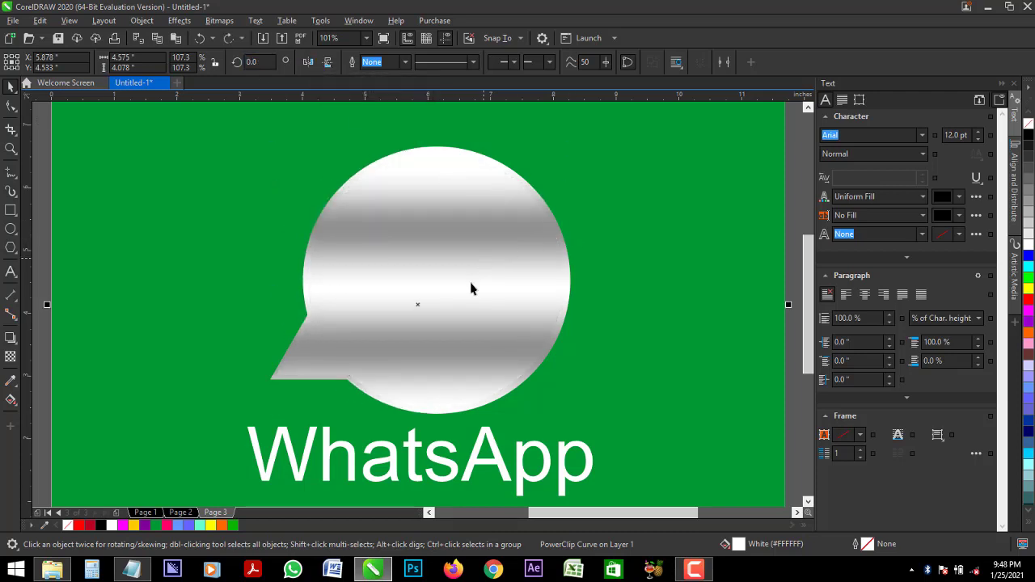
{"action": "left_click_drag", "start_coordinate": [466, 346], "coordinate": [464, 288]}
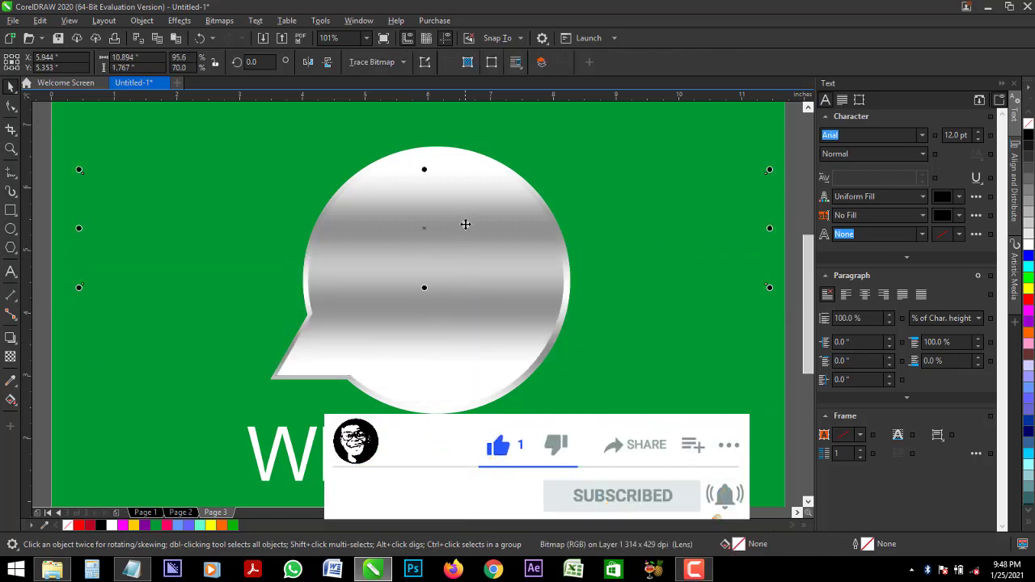
{"action": "key", "text": "ctrl+z"}
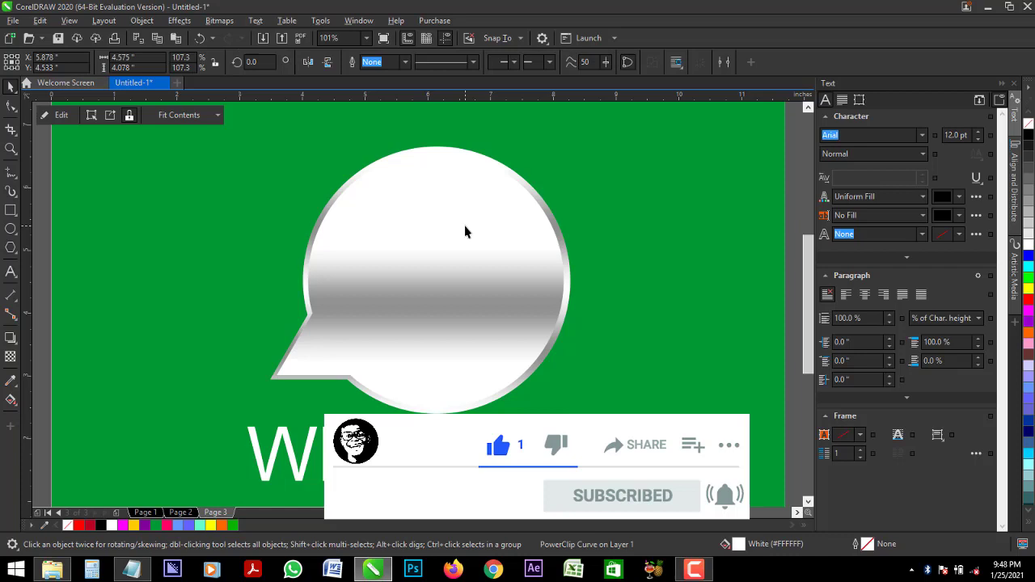
{"action": "key", "text": "ctrl+z"}
{"action": "key", "text": "ctrl+z"}
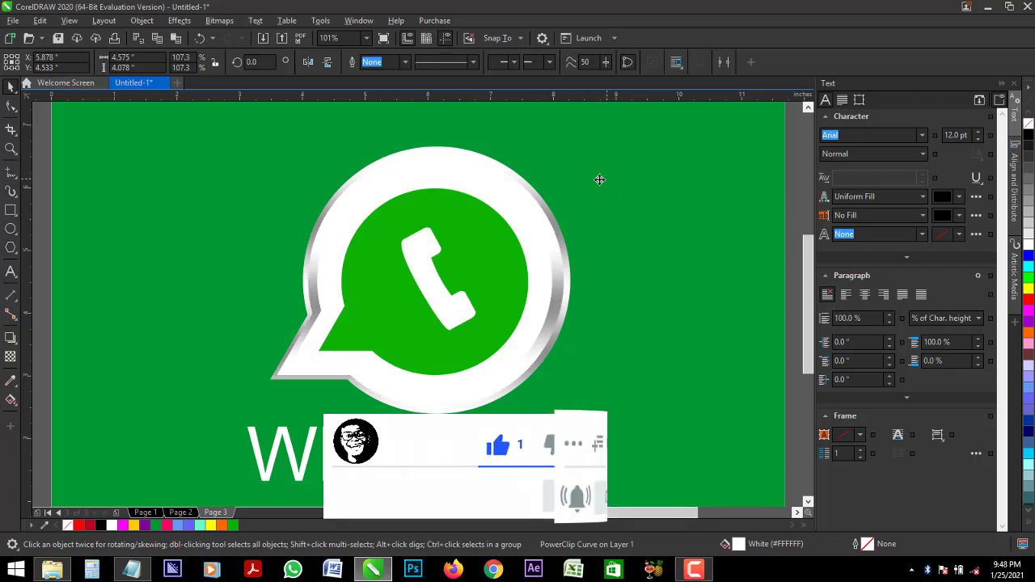
Reselect the white logo shape and try a black fill on its ring
{"action": "left_click", "coordinate": [555, 225]}
{"action": "left_click", "coordinate": [555, 226]}
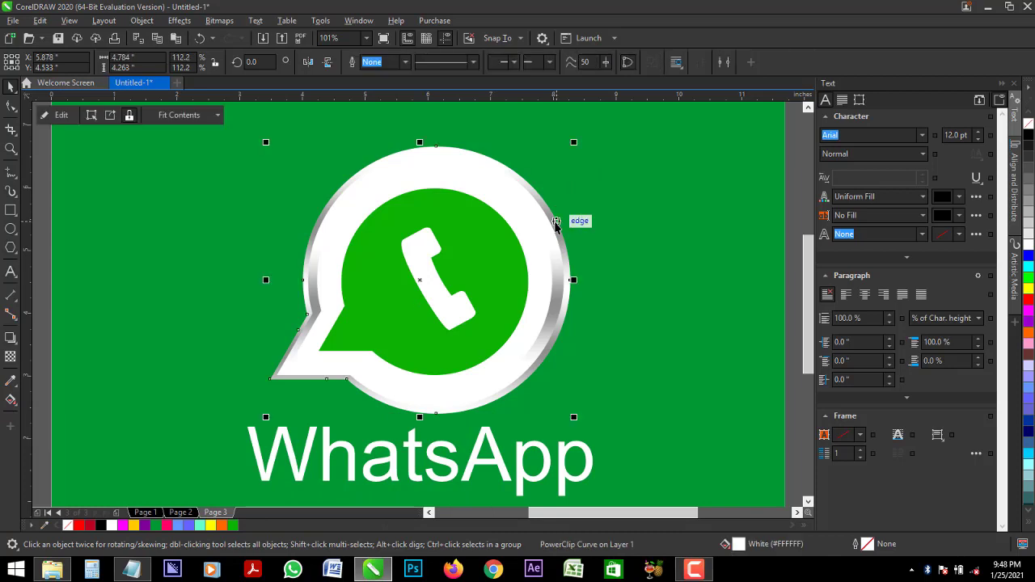
{"action": "left_click", "coordinate": [556, 183]}
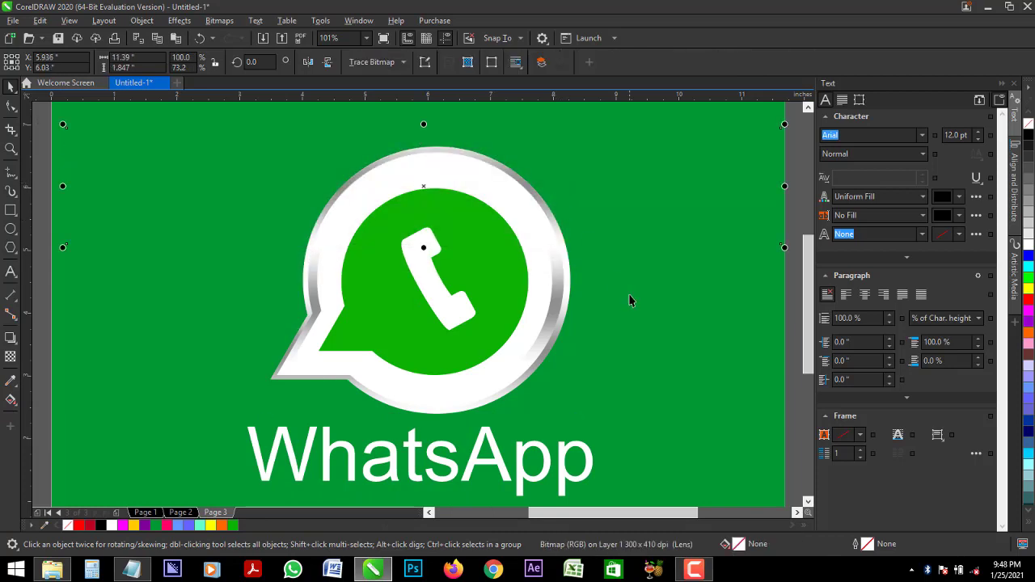
{"action": "scroll", "coordinate": [517, 153], "scroll_direction": "down", "scroll_amount": 2}
{"action": "key", "text": "Escape"}
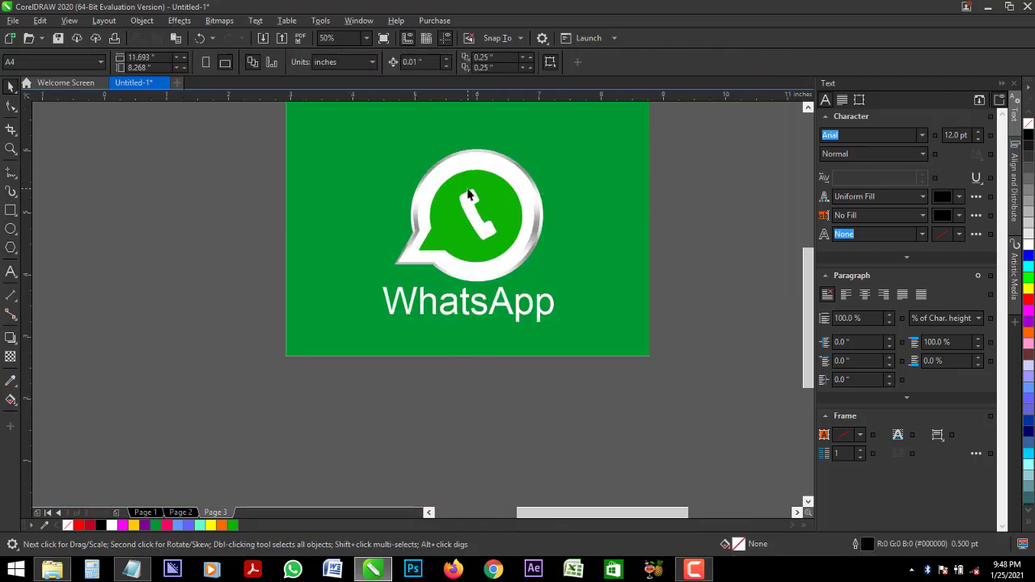
{"action": "scroll", "coordinate": [468, 195], "scroll_direction": "up", "scroll_amount": 2}
{"action": "left_click", "coordinate": [469, 139]}
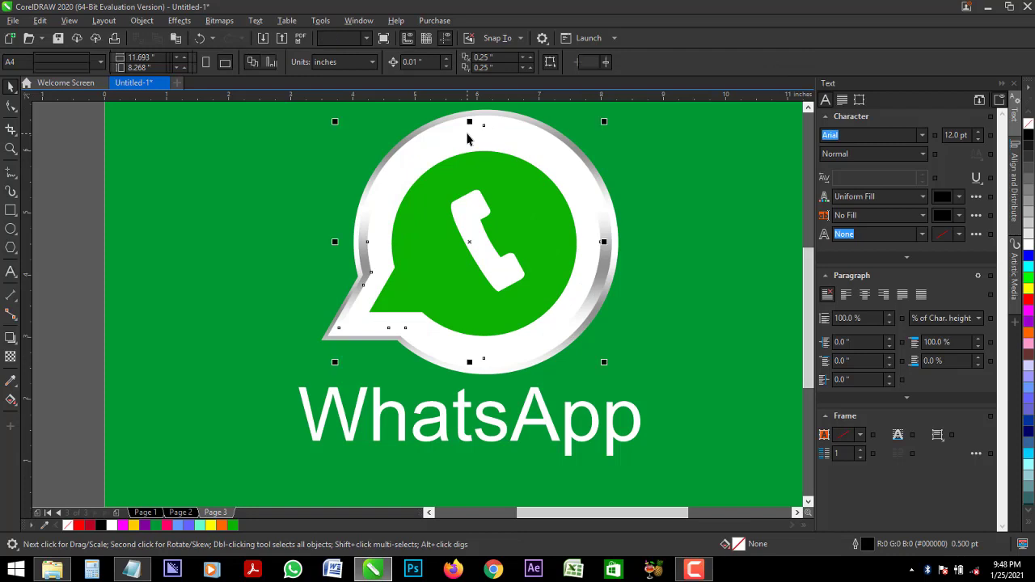
{"action": "left_click", "coordinate": [100, 525]}
Test the black fill again and revert the ring and phone to white
{"action": "key", "text": "ctrl+z"}
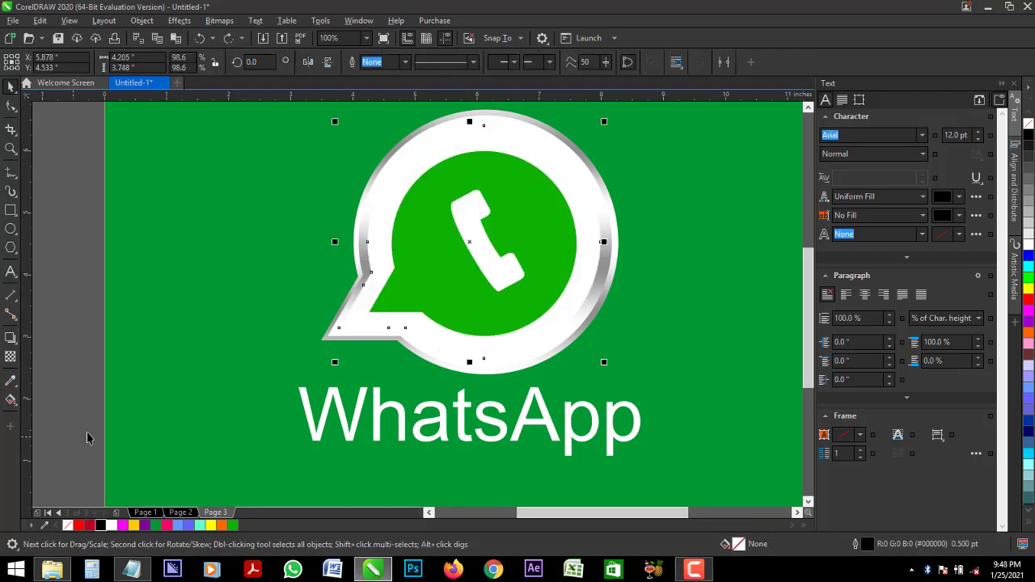
{"action": "left_click", "coordinate": [100, 526]}
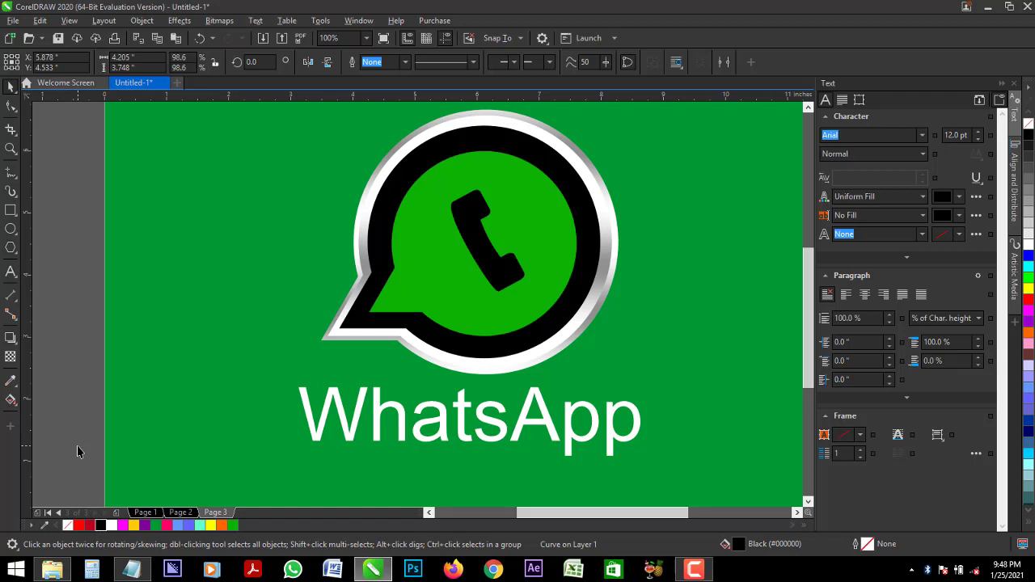
{"action": "key", "text": "ctrl+z"}
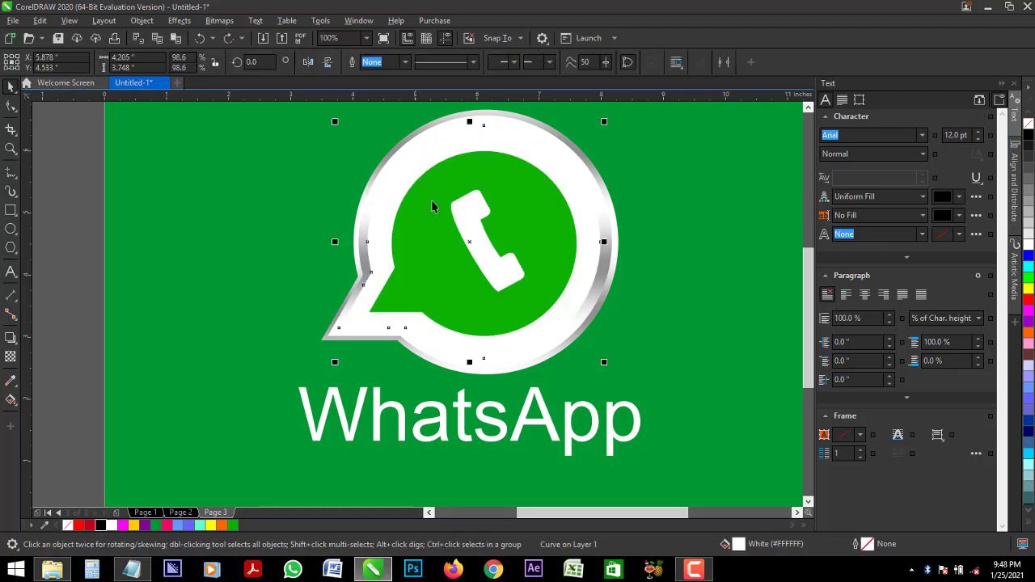
Select the white logo, green circle and silver bubble together and bring up their context menu
{"action": "left_click", "coordinate": [399, 176], "text": "shift"}
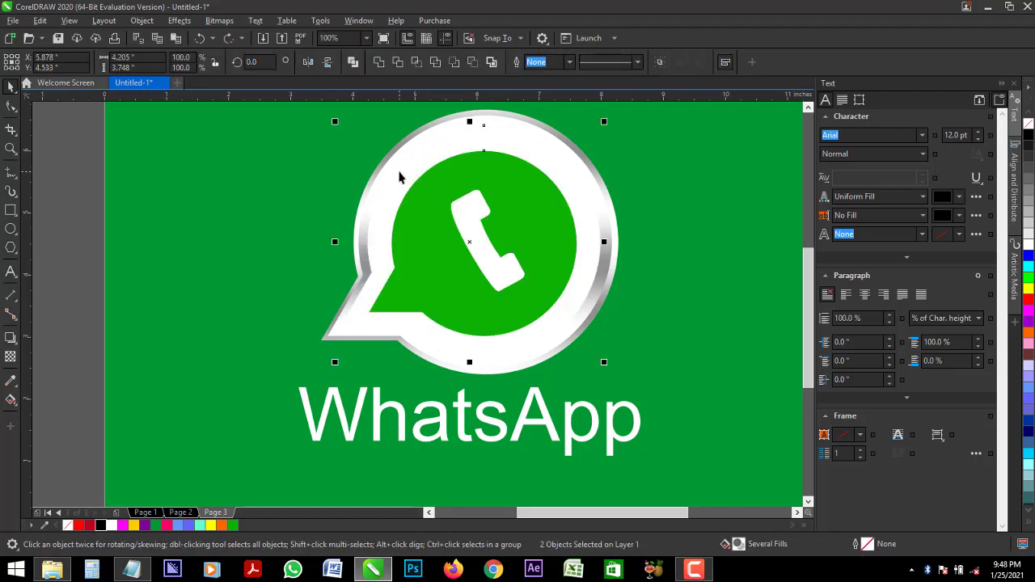
{"action": "left_click", "coordinate": [364, 271], "text": "shift"}
{"action": "left_click_drag", "start_coordinate": [365, 266], "coordinate": [689, 256]}
{"action": "key", "text": "Escape"}
{"action": "right_click", "coordinate": [383, 255]}
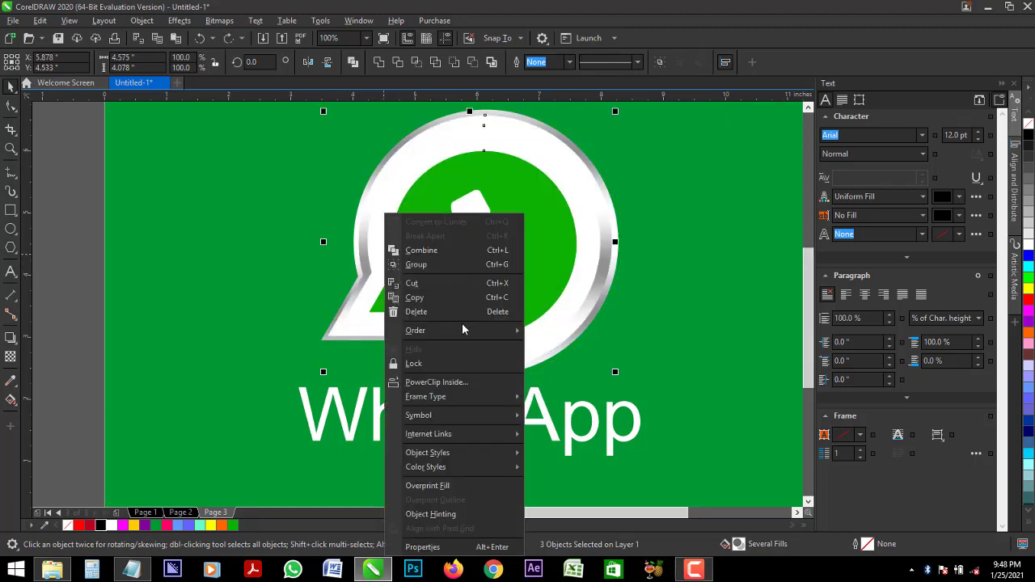
PowerClip the logo parts inside the bubble and edit the clipped contents
{"action": "left_click", "coordinate": [333, 332]}
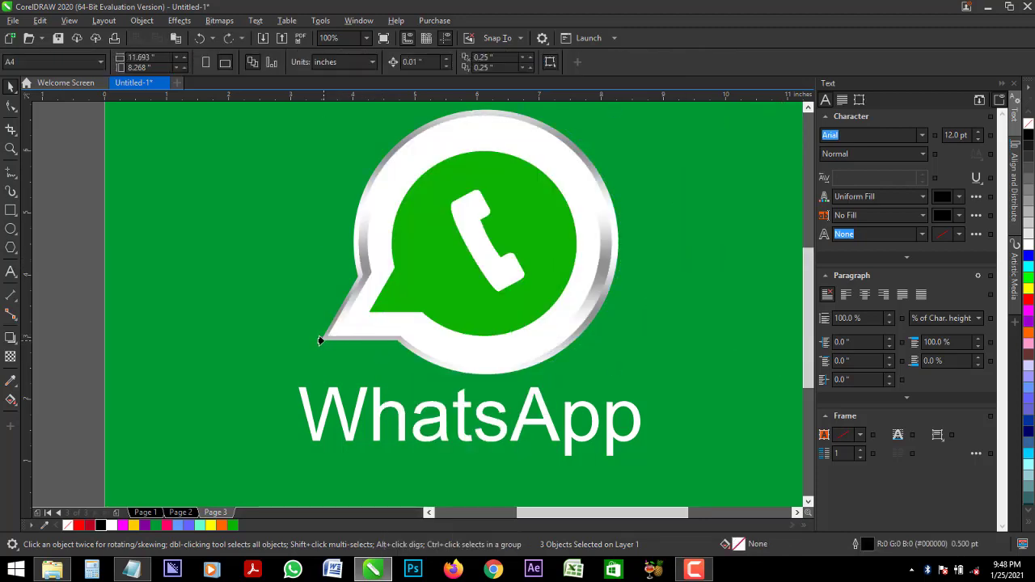
{"action": "left_click", "coordinate": [320, 340]}
{"action": "left_click", "coordinate": [51, 115]}
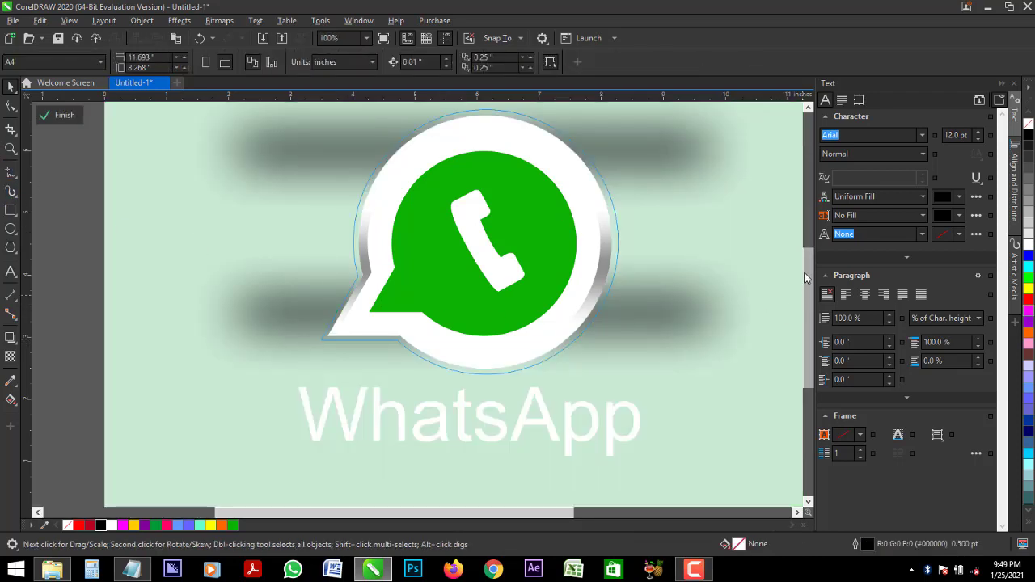
{"action": "left_click_drag", "start_coordinate": [804, 291], "coordinate": [804, 267]}
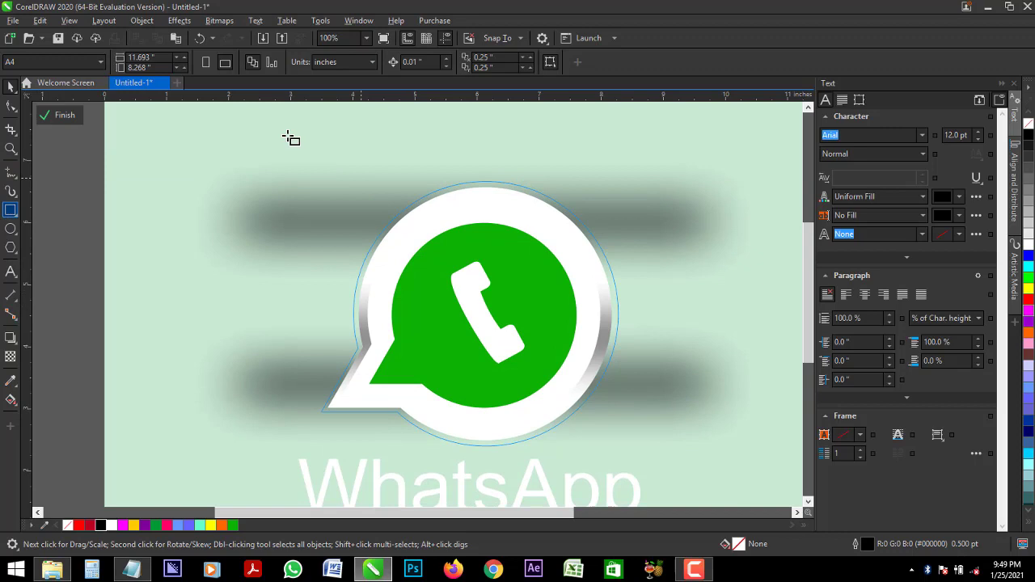
Draw a tall rectangle, skew it into a parallelogram over the logo, fill white with no outline
{"action": "mouse_move", "coordinate": [289, 156]}
{"action": "left_mouse_down"}
{"action": "mouse_move", "coordinate": [563, 445]}
{"action": "mouse_move", "coordinate": [525, 473]}
{"action": "left_mouse_up"}
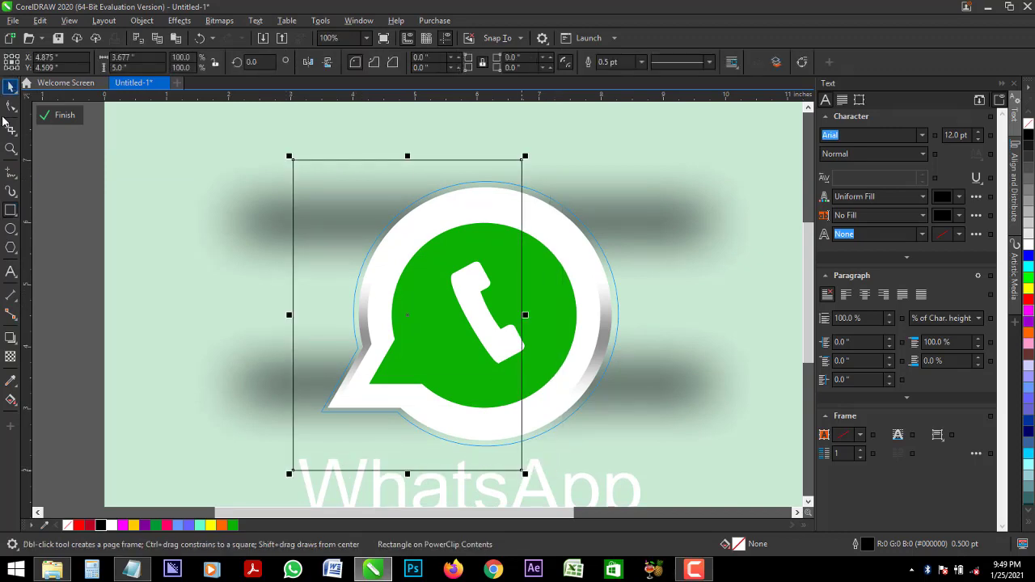
{"action": "left_click", "coordinate": [11, 106]}
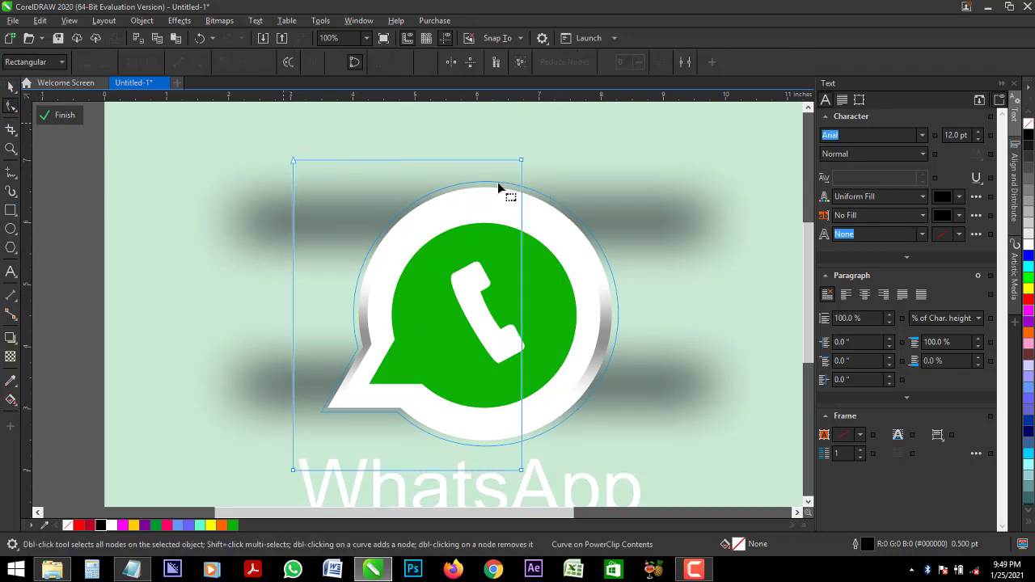
{"action": "left_click_drag", "start_coordinate": [523, 161], "coordinate": [622, 172]}
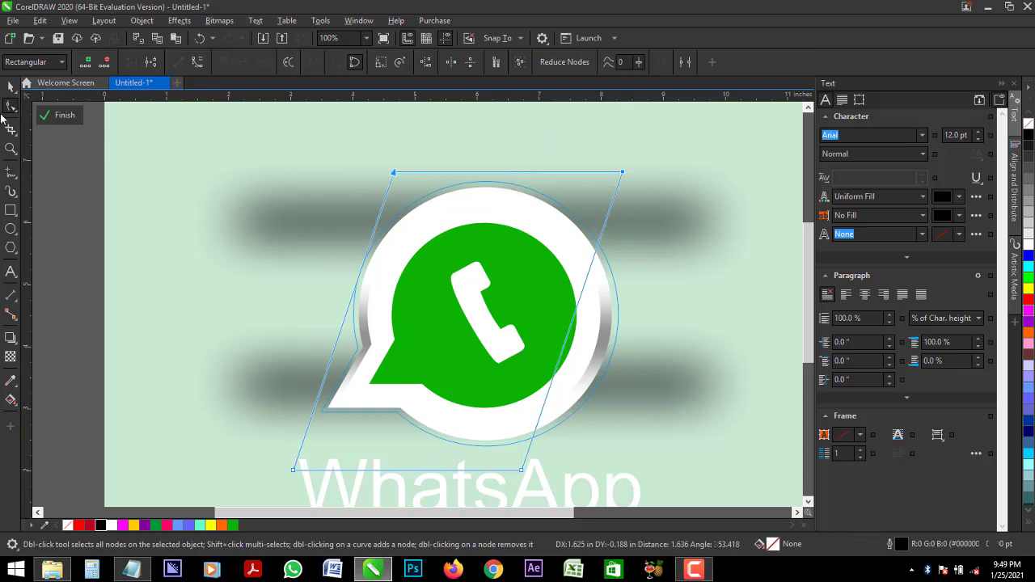
{"action": "left_click", "coordinate": [11, 86]}
{"action": "left_click_drag", "start_coordinate": [535, 306], "coordinate": [457, 280]}
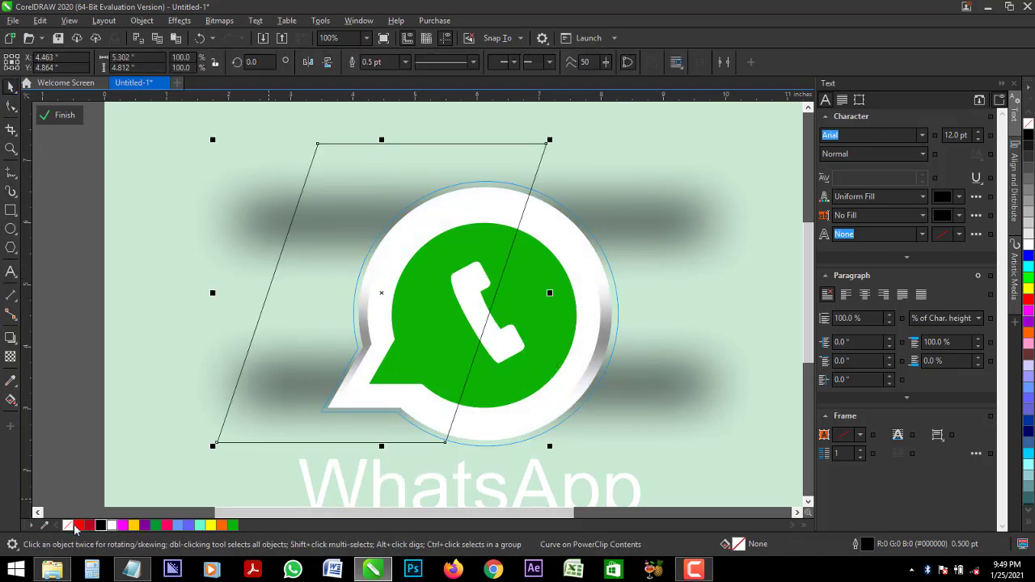
{"action": "left_click", "coordinate": [112, 525]}
{"action": "right_click", "coordinate": [68, 525]}
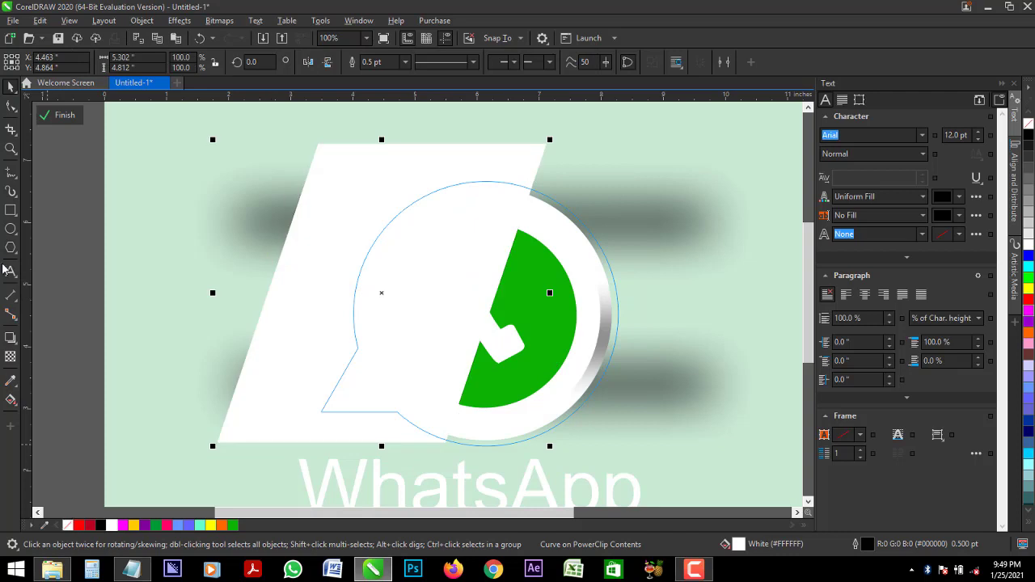
Give the white parallelogram uniform transparency of 50
{"action": "left_click", "coordinate": [9, 358]}
{"action": "left_click", "coordinate": [34, 62]}
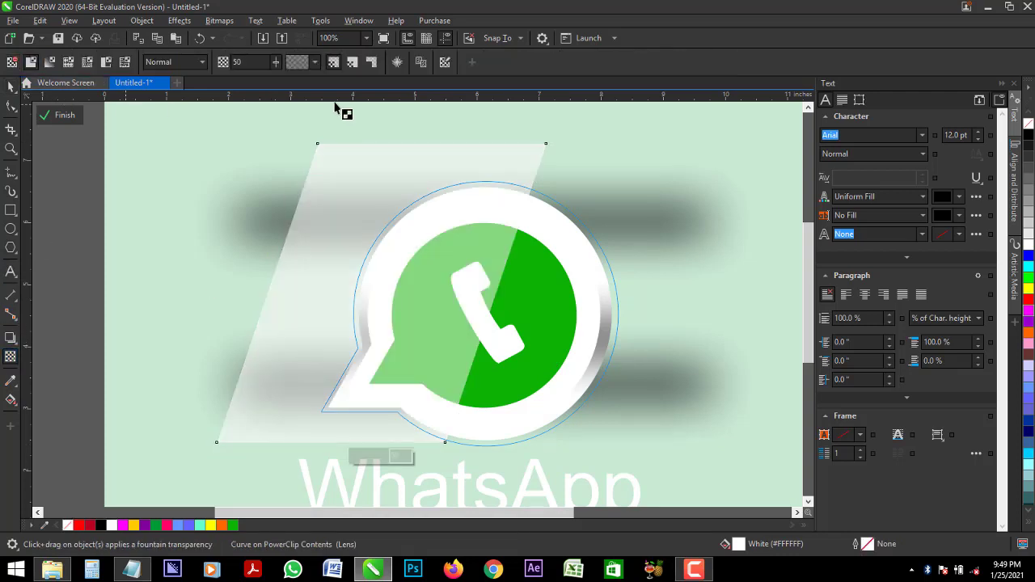
{"action": "left_click", "coordinate": [274, 62]}
{"action": "left_click_drag", "start_coordinate": [293, 83], "coordinate": [288, 95]}
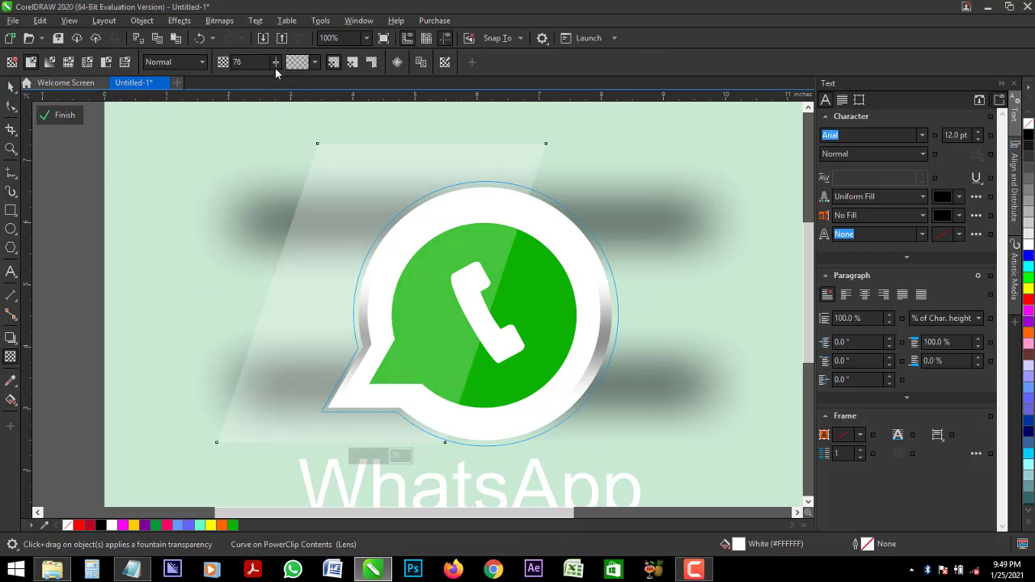
{"action": "left_click", "coordinate": [276, 64]}
{"action": "mouse_move", "coordinate": [278, 81]}
{"action": "left_mouse_down"}
{"action": "mouse_move", "coordinate": [261, 86]}
{"action": "mouse_move", "coordinate": [276, 86]}
{"action": "left_mouse_up"}
Finish the PowerClip edit and raise the diagonal highlight's transparency to 81
{"action": "left_click", "coordinate": [12, 88]}
{"action": "left_click", "coordinate": [62, 115]}
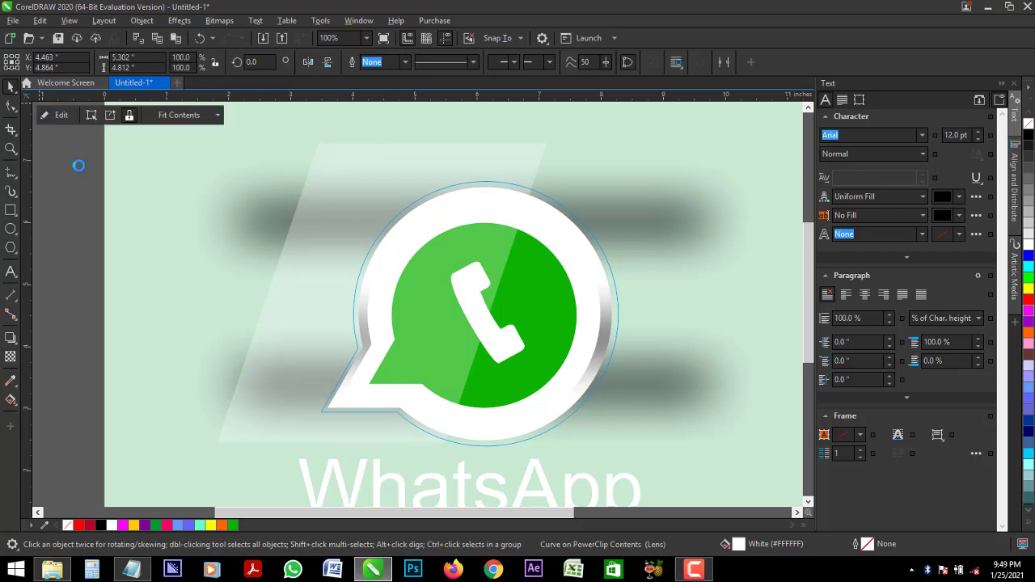
{"action": "scroll", "coordinate": [495, 199], "scroll_direction": "down", "scroll_amount": 2}
{"action": "left_click", "coordinate": [497, 219]}
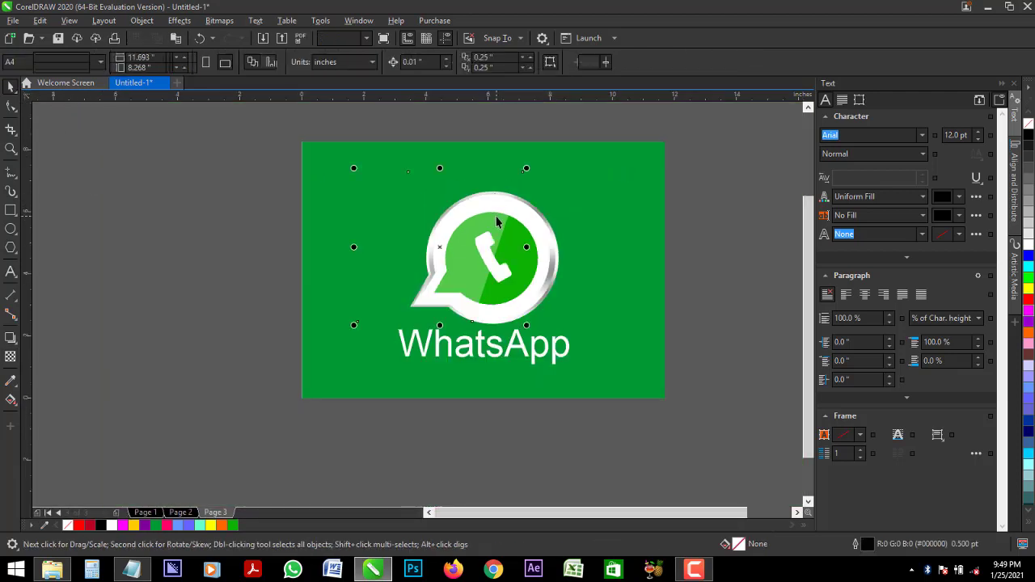
{"action": "left_click", "coordinate": [11, 361]}
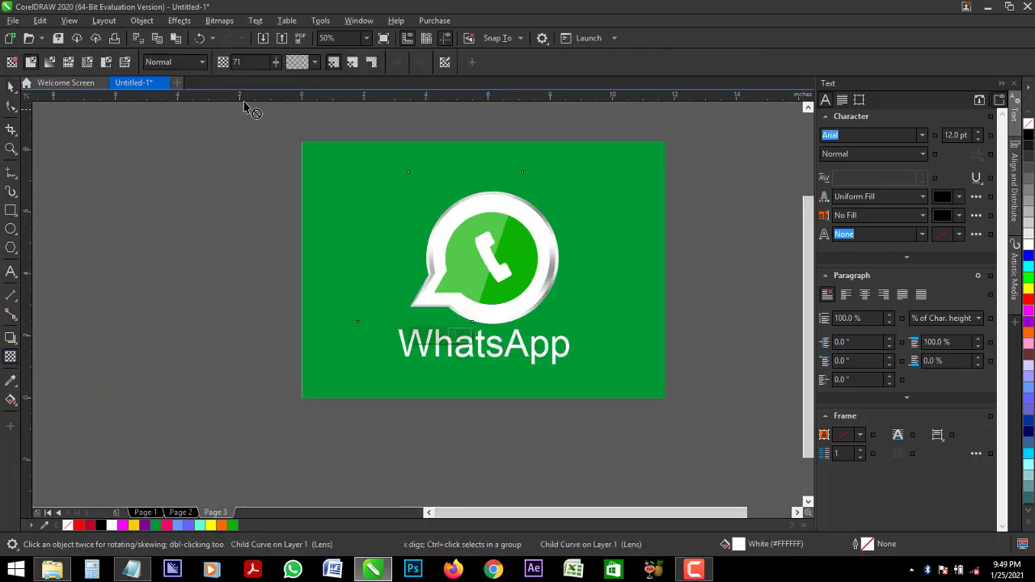
{"action": "left_click", "coordinate": [276, 62]}
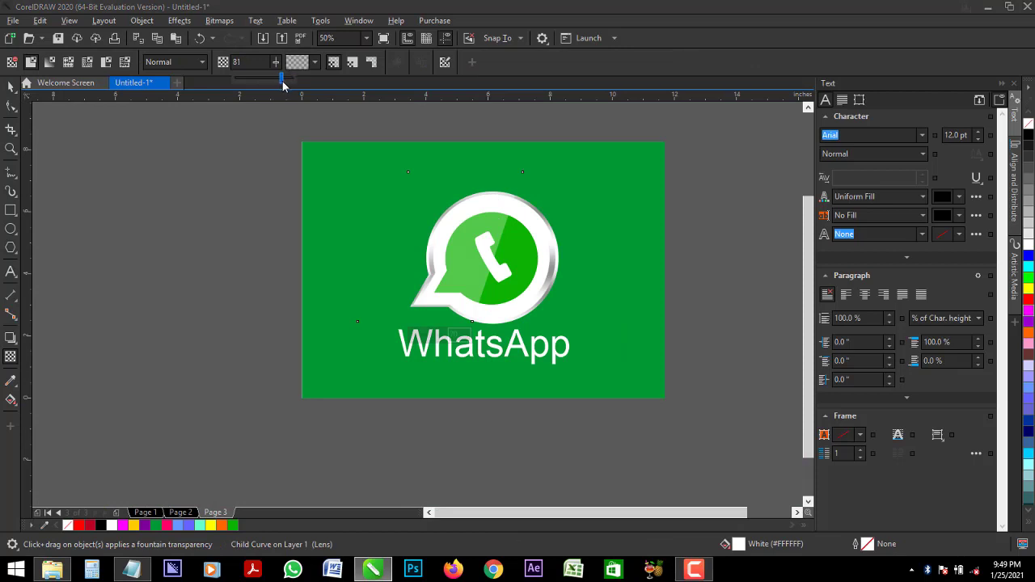
{"action": "left_click_drag", "start_coordinate": [283, 83], "coordinate": [283, 85]}
Try green and Grass Green fills on the logo curve and white on its inner curve
{"action": "left_click", "coordinate": [9, 87]}
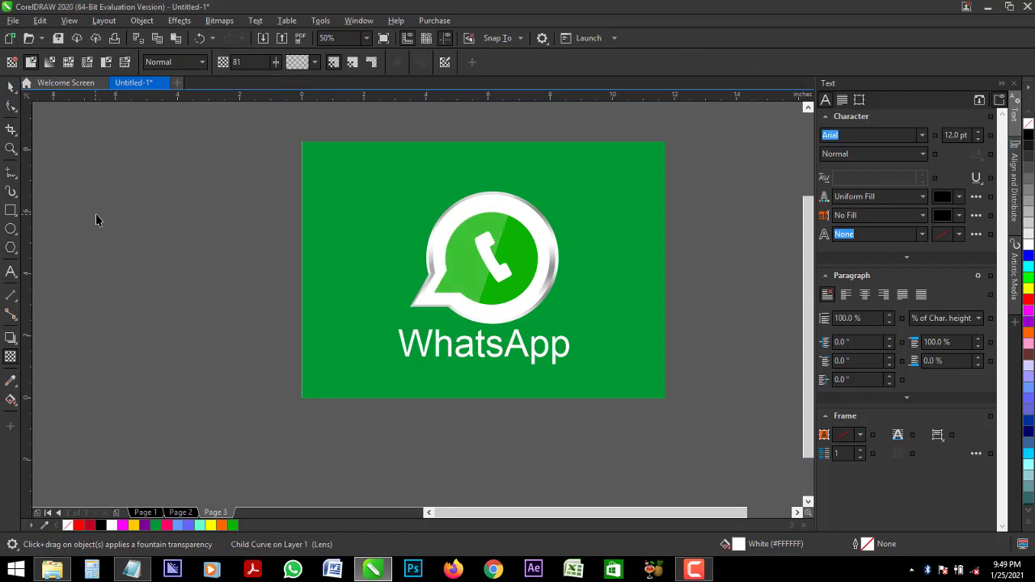
{"action": "left_click", "coordinate": [233, 526]}
{"action": "key", "text": "ctrl+z"}
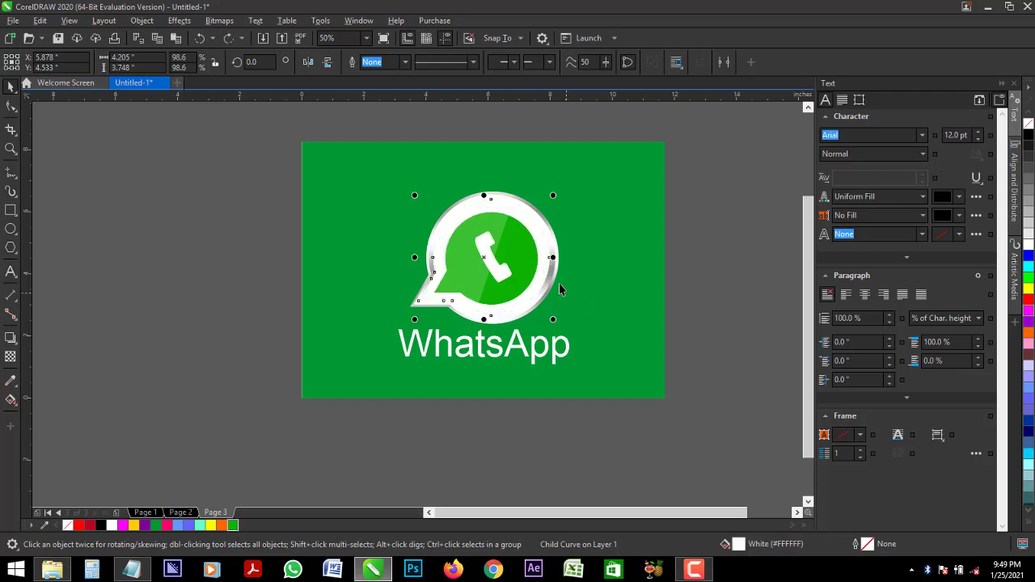
{"action": "left_click_drag", "start_coordinate": [559, 283], "coordinate": [610, 271]}
{"action": "key", "text": "ctrl+z"}
{"action": "left_click", "coordinate": [158, 527]}
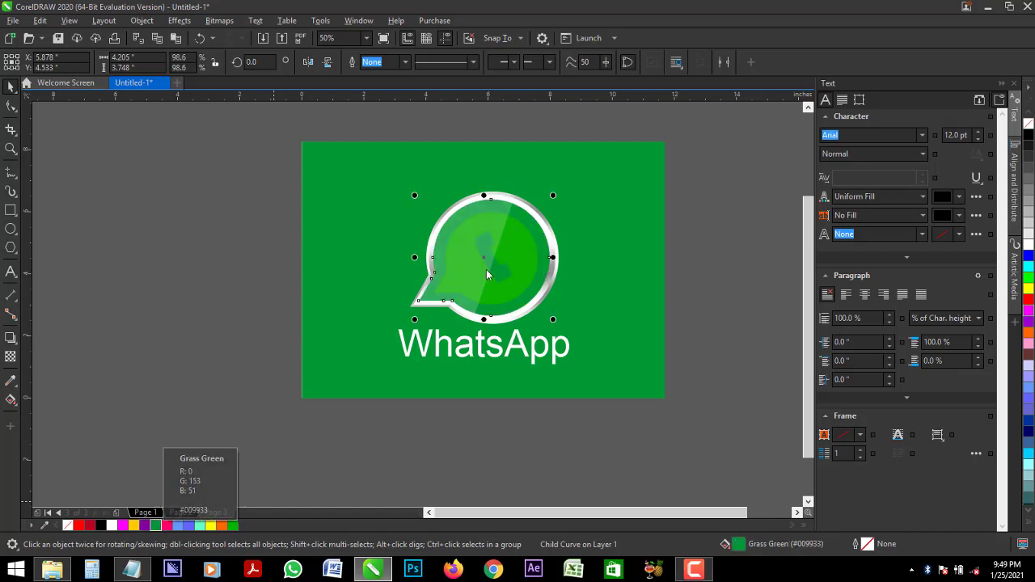
{"action": "left_click", "coordinate": [511, 271]}
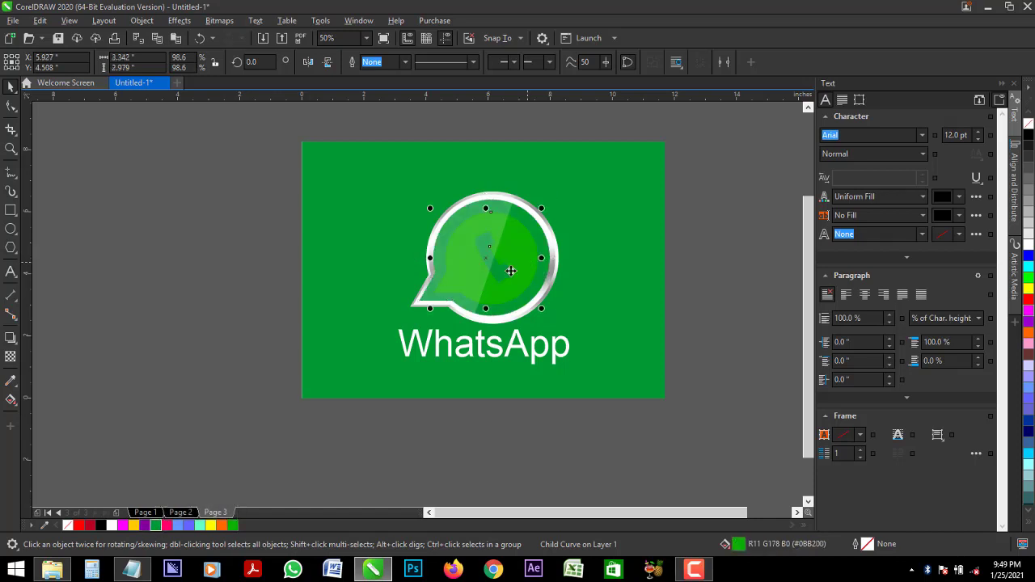
{"action": "left_click", "coordinate": [113, 527]}
Undo the colour changes and keep the bubble's white fill
{"action": "left_click", "coordinate": [151, 427]}
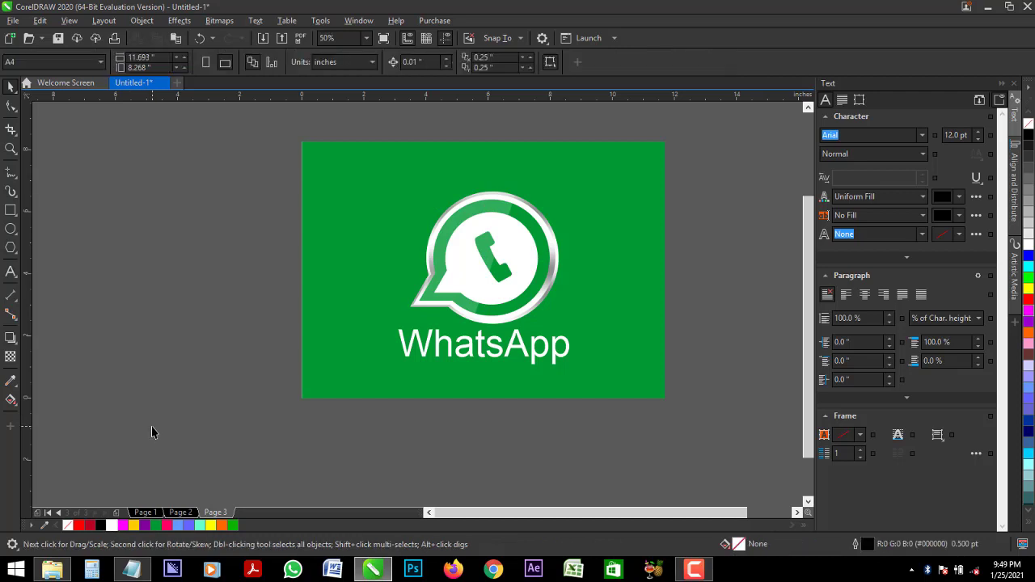
{"action": "key", "text": "ctrl+z"}
{"action": "key", "text": "ctrl+z"}
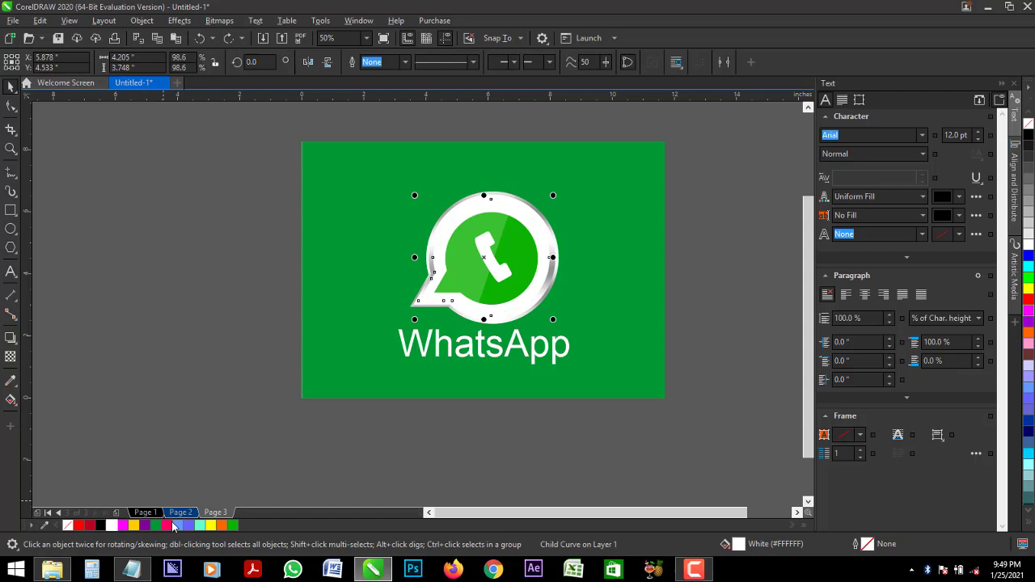
{"action": "left_click", "coordinate": [101, 526]}
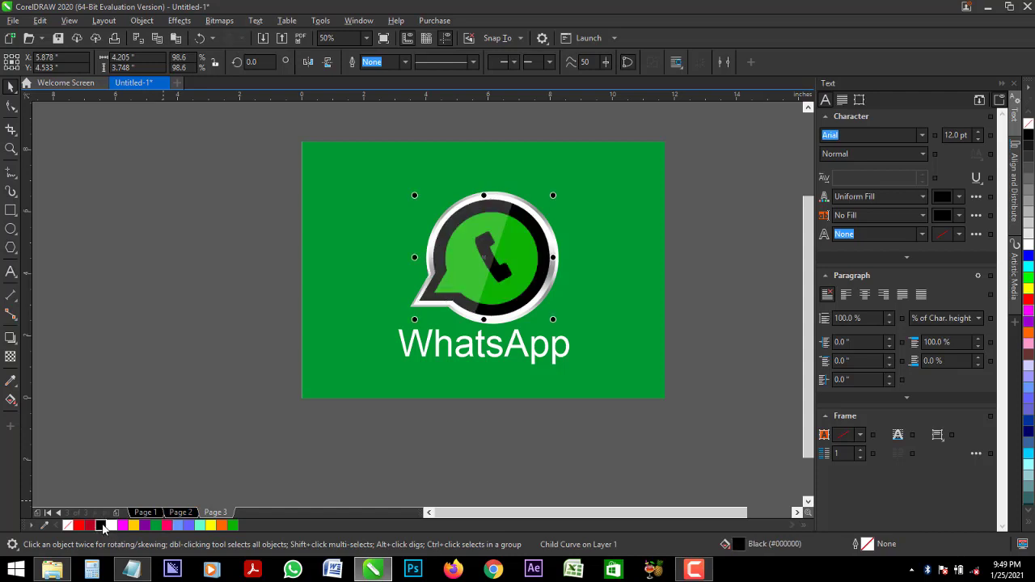
{"action": "left_click", "coordinate": [112, 526]}
{"action": "key", "text": "Escape"}
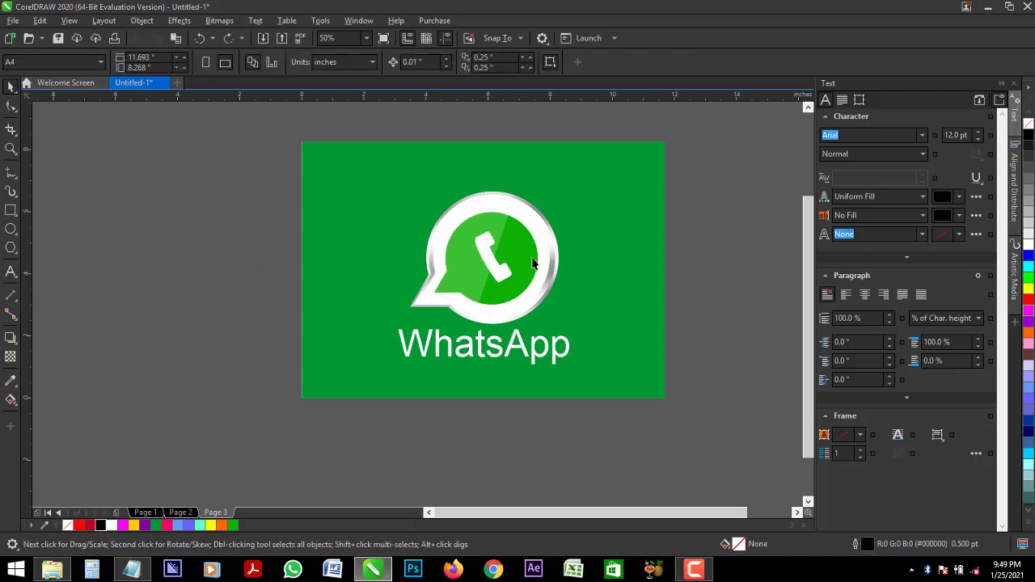
Fill the logo's white outer ring with Grass Green
{"action": "left_click", "coordinate": [555, 266]}
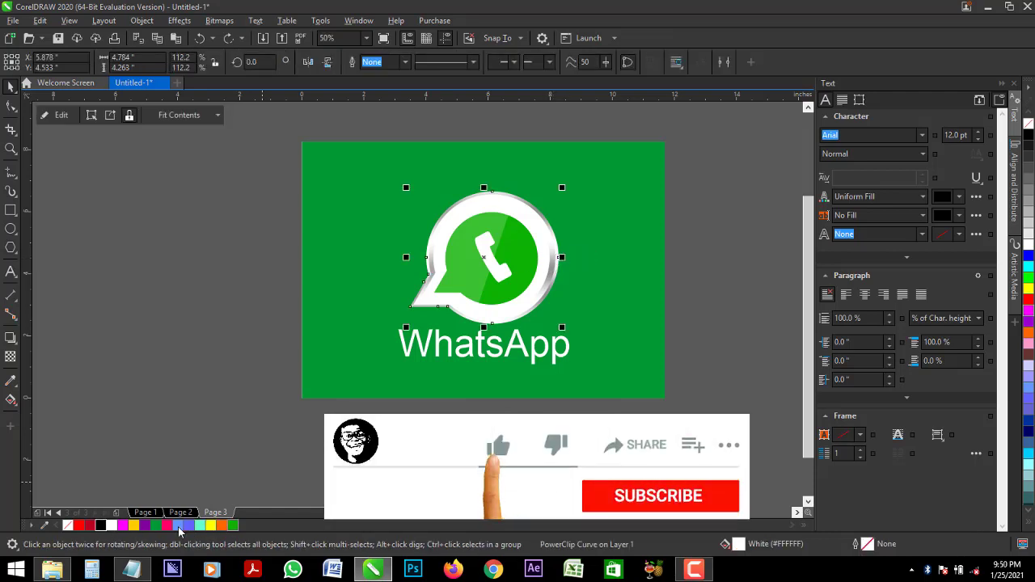
{"action": "left_click", "coordinate": [155, 526]}
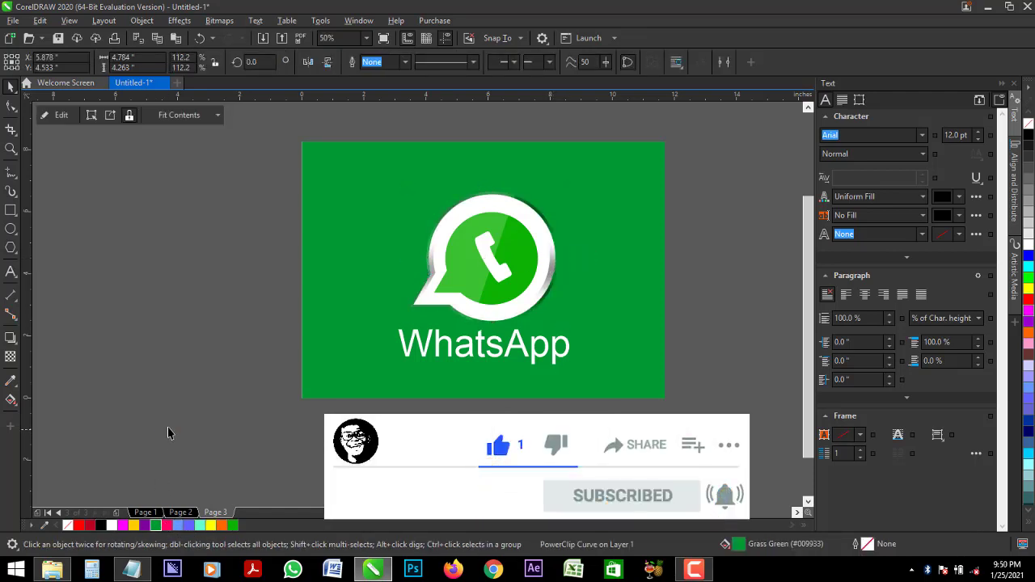
{"action": "left_click", "coordinate": [554, 270]}
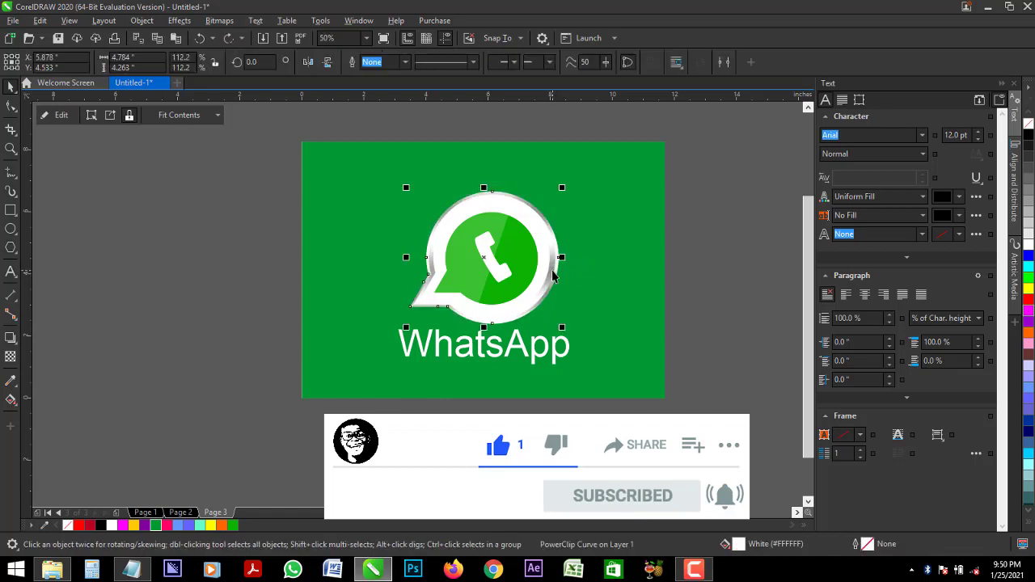
{"action": "left_click", "coordinate": [554, 270], "text": "ctrl"}
{"action": "left_click", "coordinate": [155, 526]}
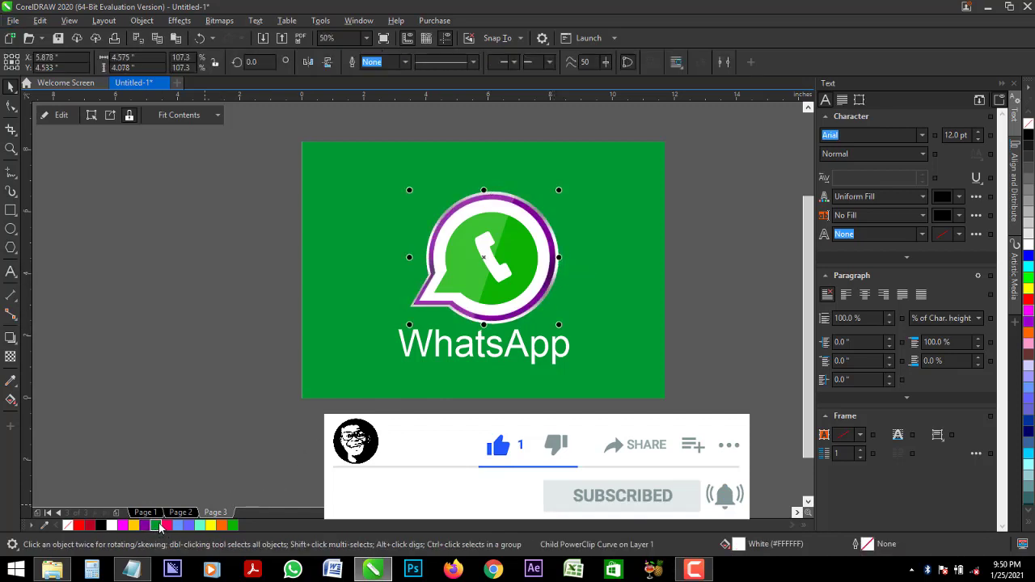
{"action": "left_click", "coordinate": [204, 353]}
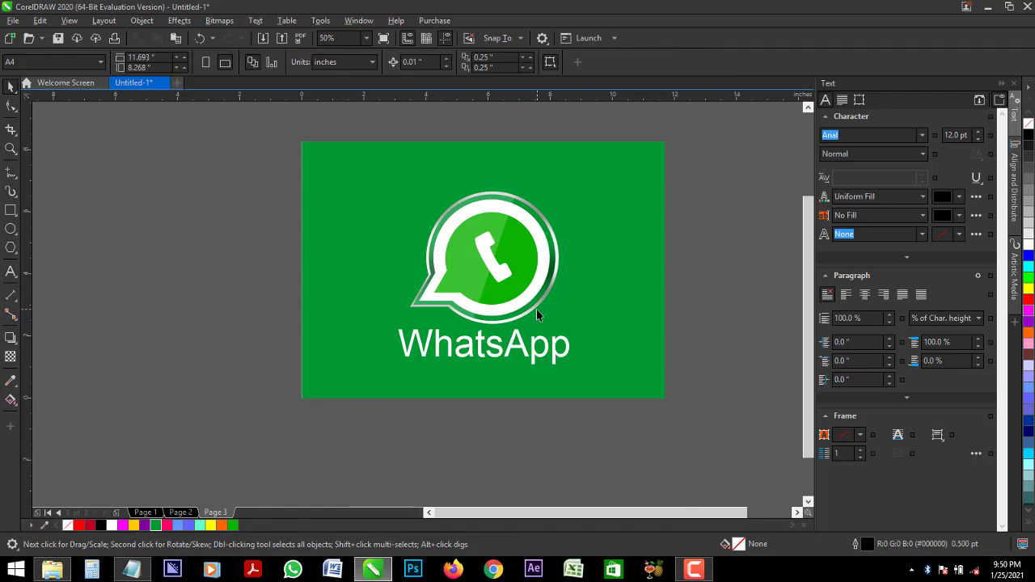
Make the WhatsApp label bold and zoom in on it
{"action": "left_click", "coordinate": [482, 395]}
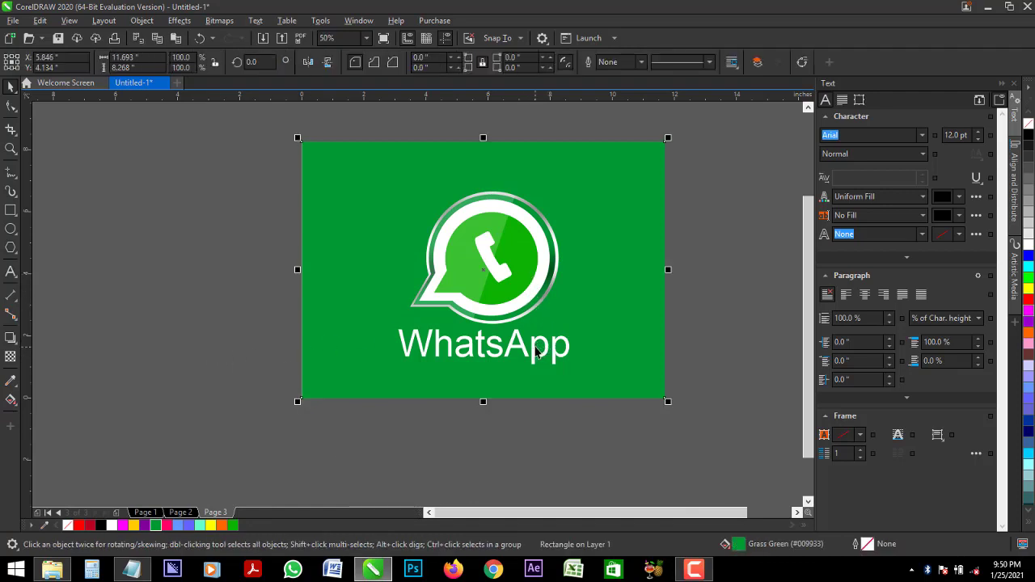
{"action": "left_click", "coordinate": [495, 348]}
{"action": "left_click", "coordinate": [553, 64]}
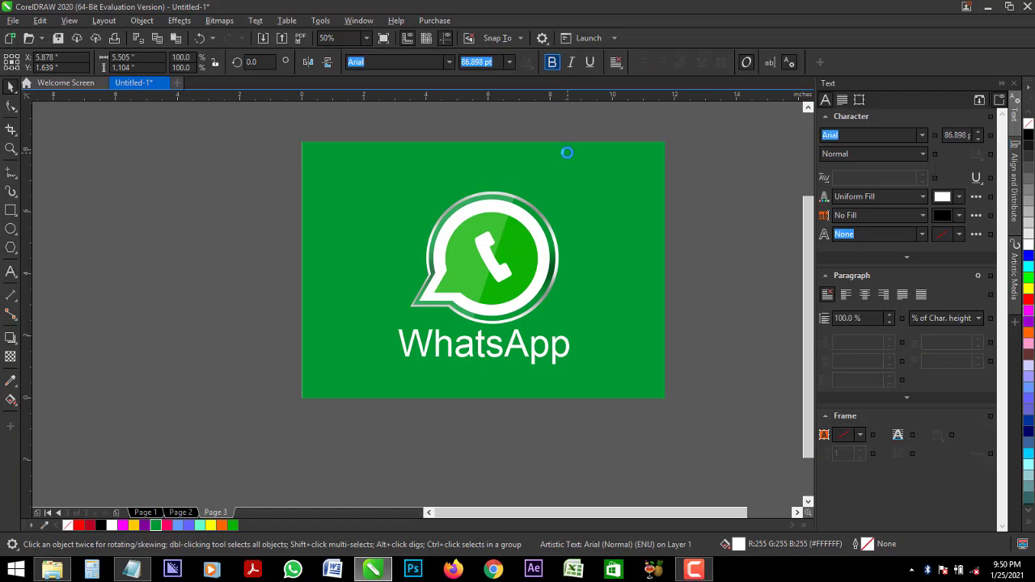
{"action": "key", "text": "z"}
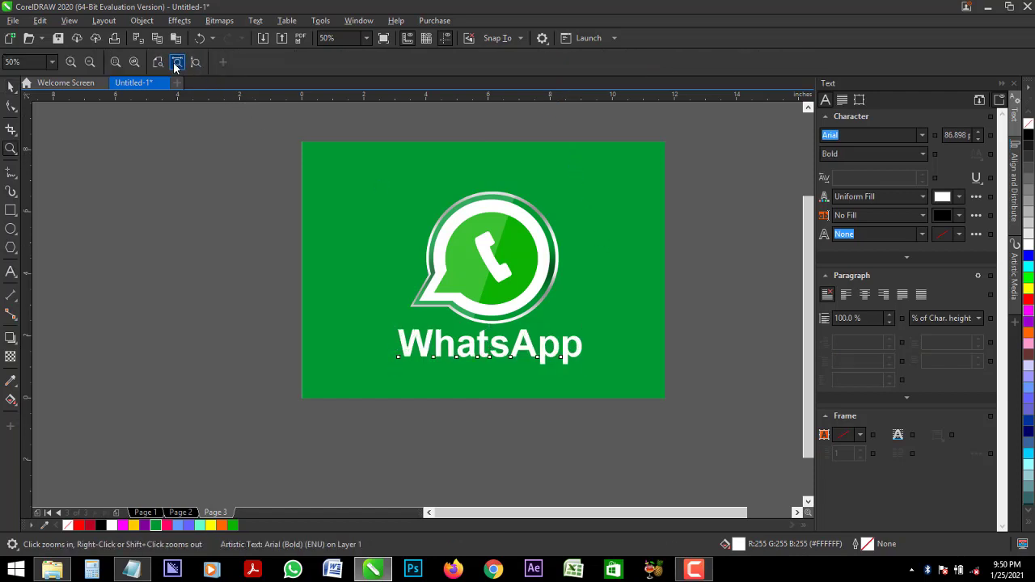
{"action": "left_click", "coordinate": [176, 64]}
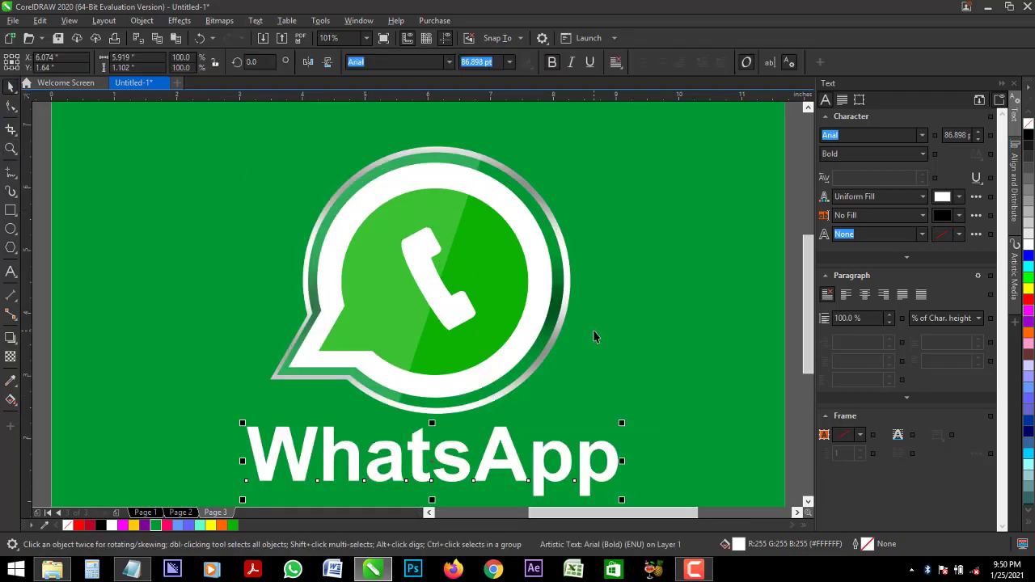